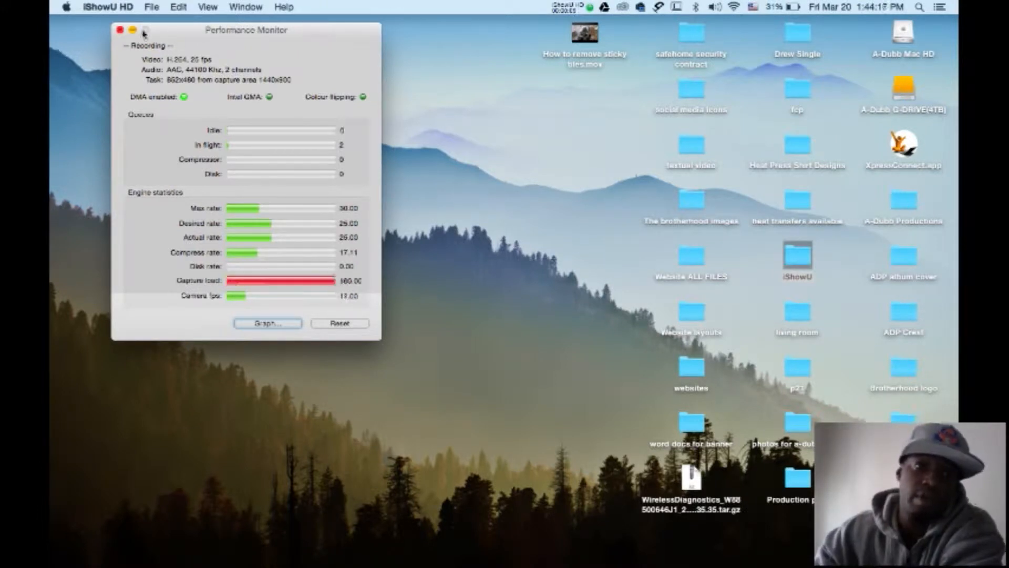
Close the Performance Monitor window, leaving only the desktop and its folders.
{"action": "left_click", "coordinate": [121, 32]}
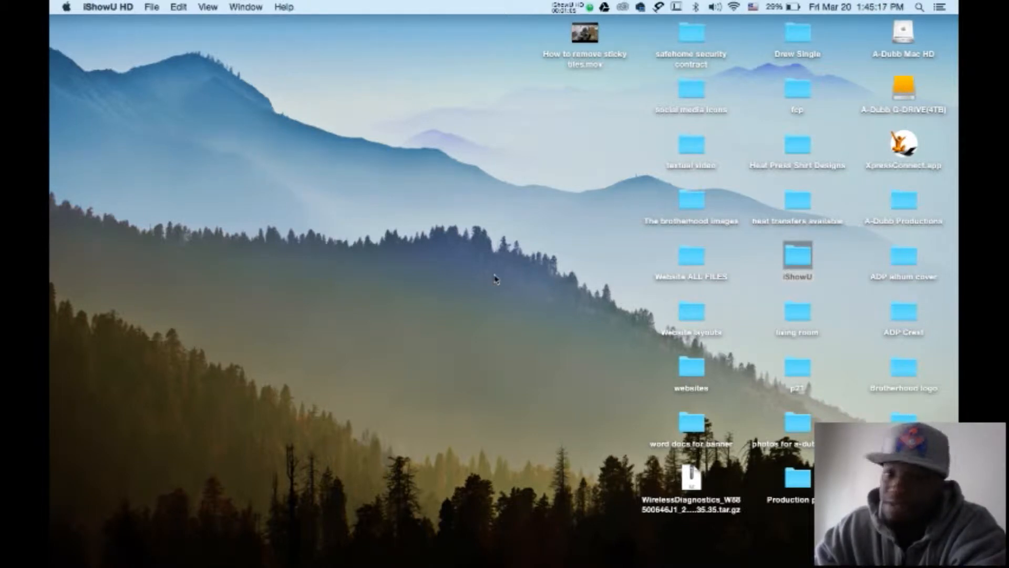
{"action": "mouse_move", "coordinate": [473, 554]}
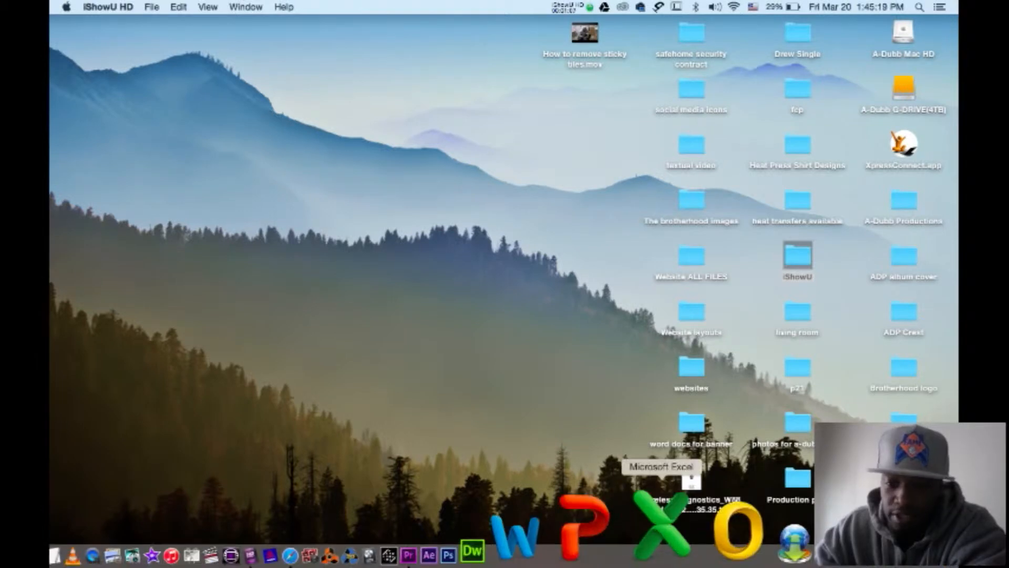
Bring up Premiere Pro and start a new sequence from the Instagram Video preset.
{"action": "left_click", "coordinate": [529, 530]}
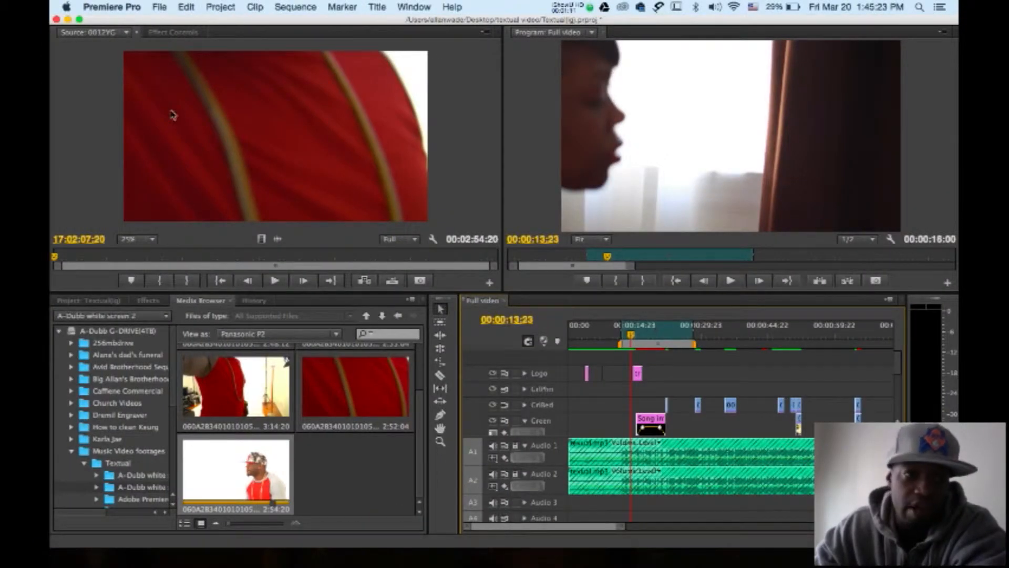
{"action": "left_click", "coordinate": [162, 7]}
{"action": "mouse_move", "coordinate": [169, 22]}
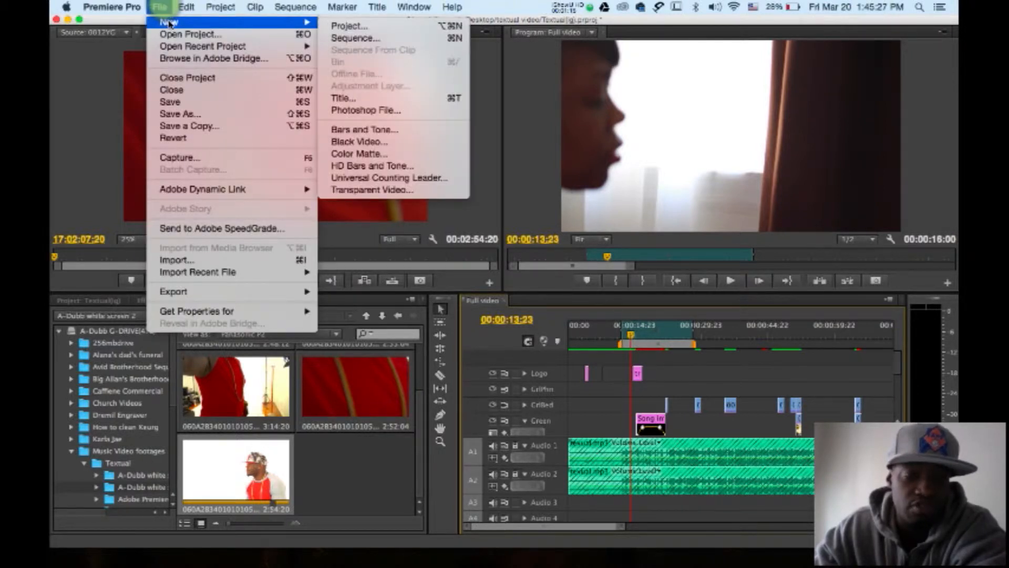
{"action": "left_click", "coordinate": [347, 36]}
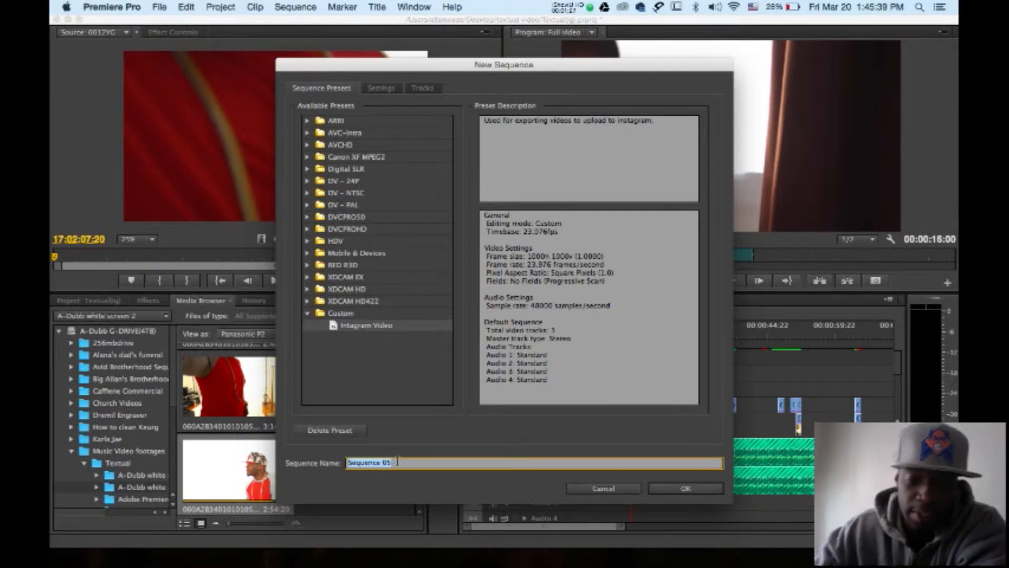
{"action": "type", "text": "y"}
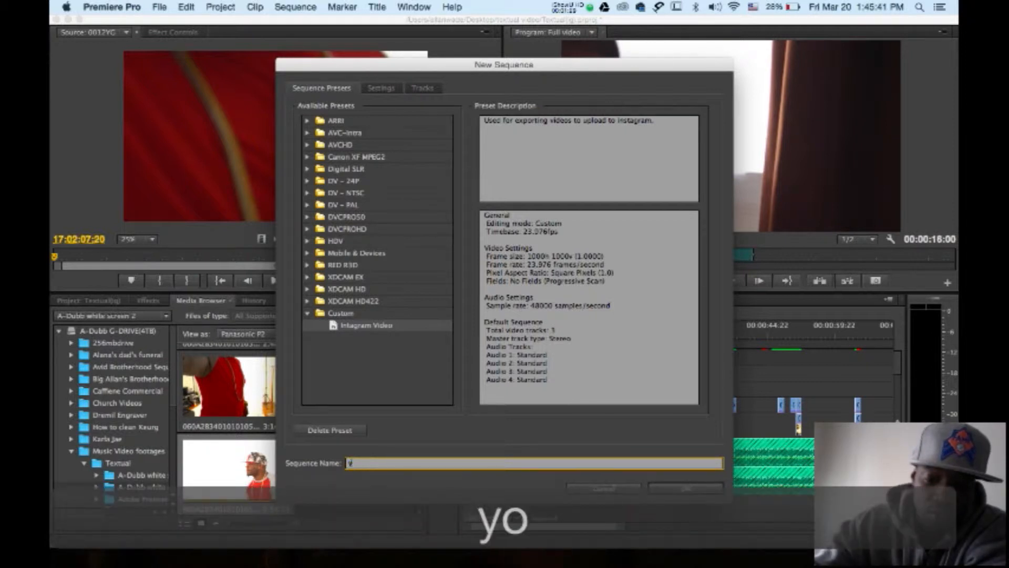
{"action": "type", "text": "oube"}
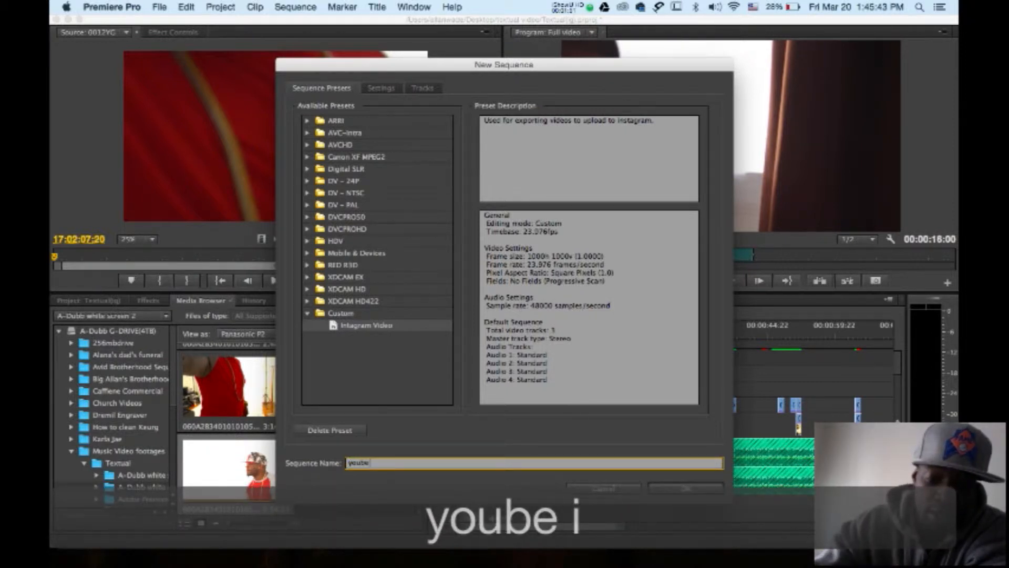
{"action": "type", "text": " ig tute"}
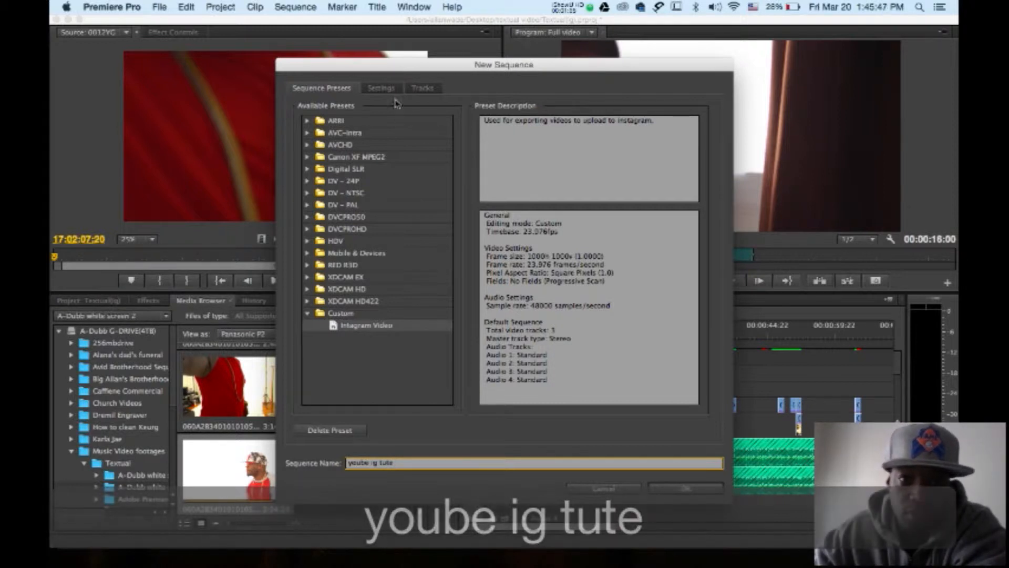
Keep Custom editing mode, set Timebase to 30.00 frames/second with square pixels, and create the sequence.
{"action": "left_click", "coordinate": [382, 88]}
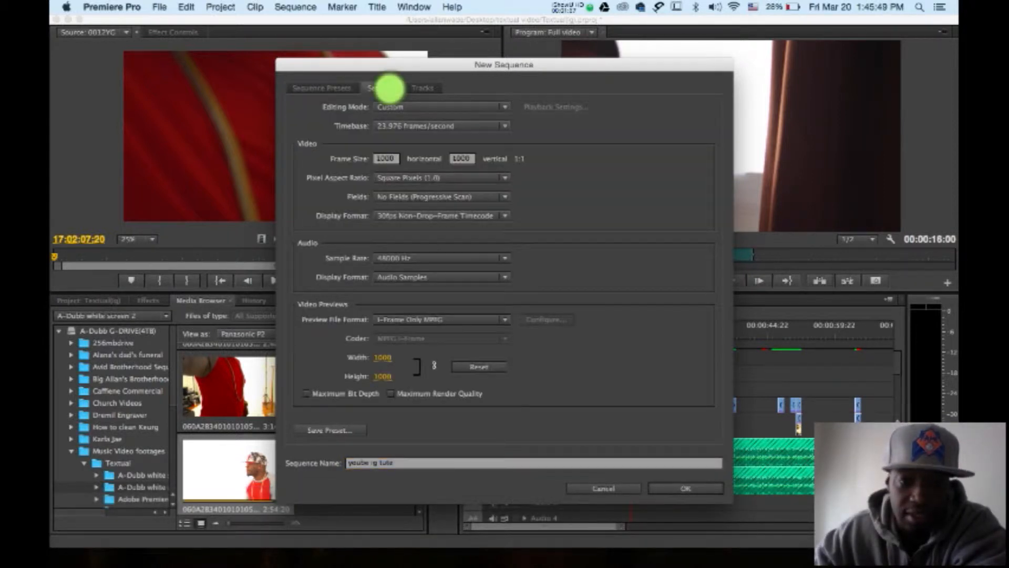
{"action": "left_click", "coordinate": [487, 108]}
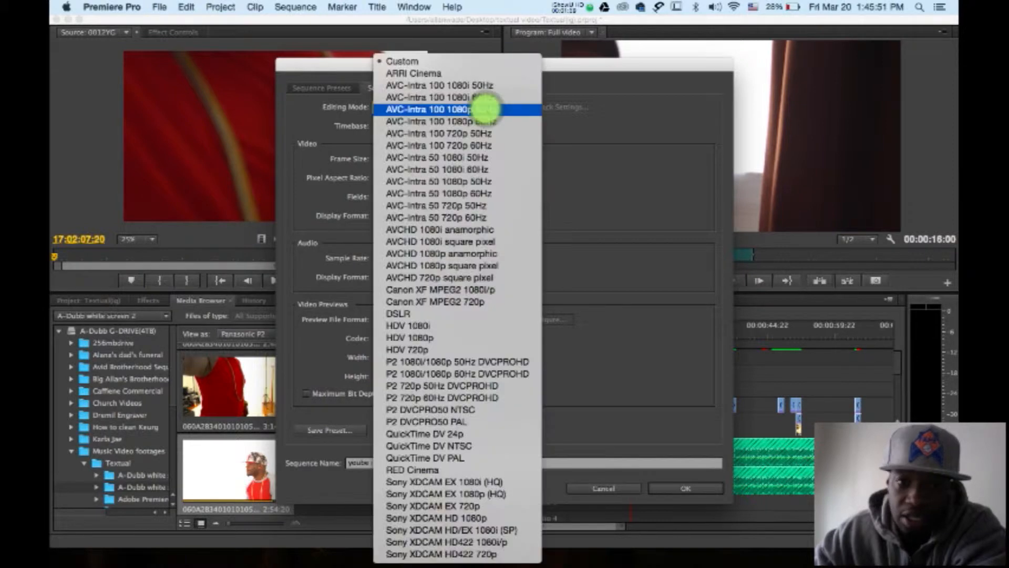
{"action": "left_click", "coordinate": [476, 61]}
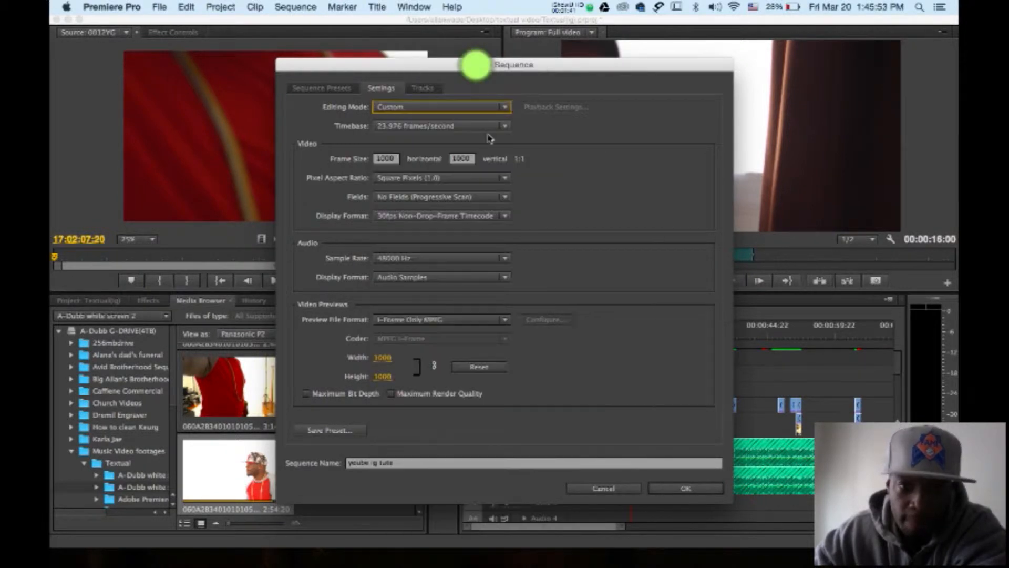
{"action": "left_click", "coordinate": [499, 126]}
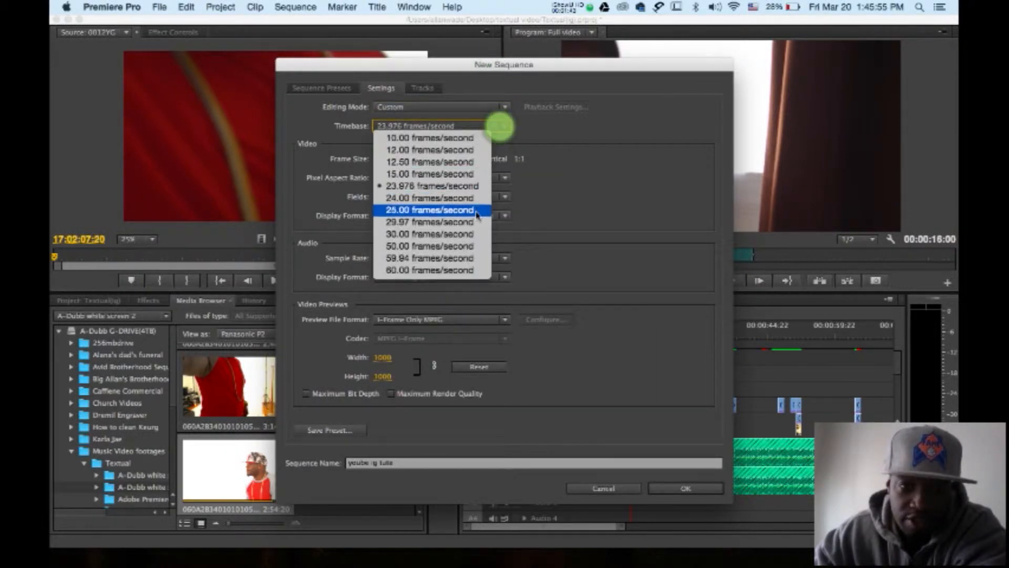
{"action": "left_click", "coordinate": [430, 234]}
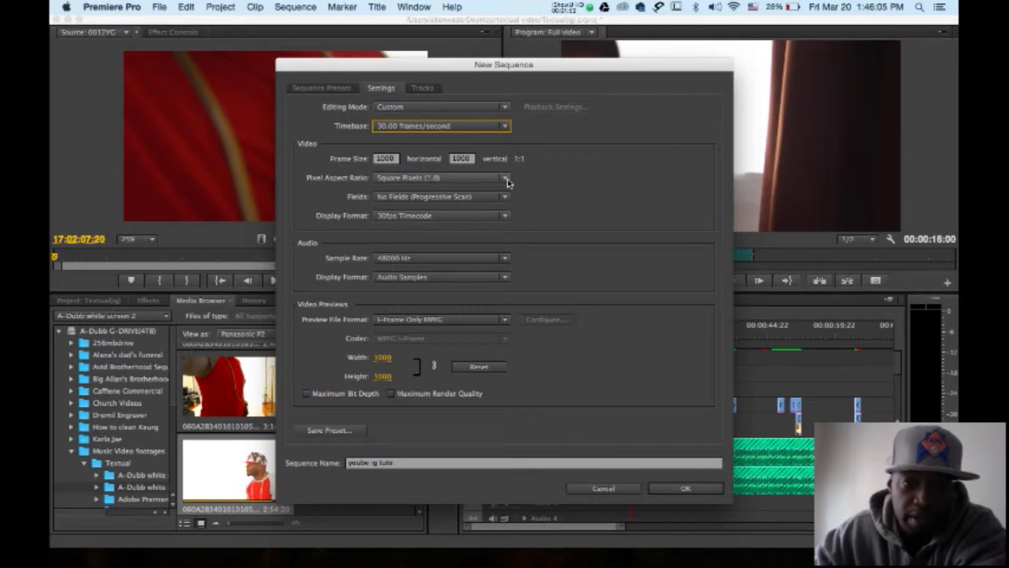
{"action": "left_click", "coordinate": [508, 181]}
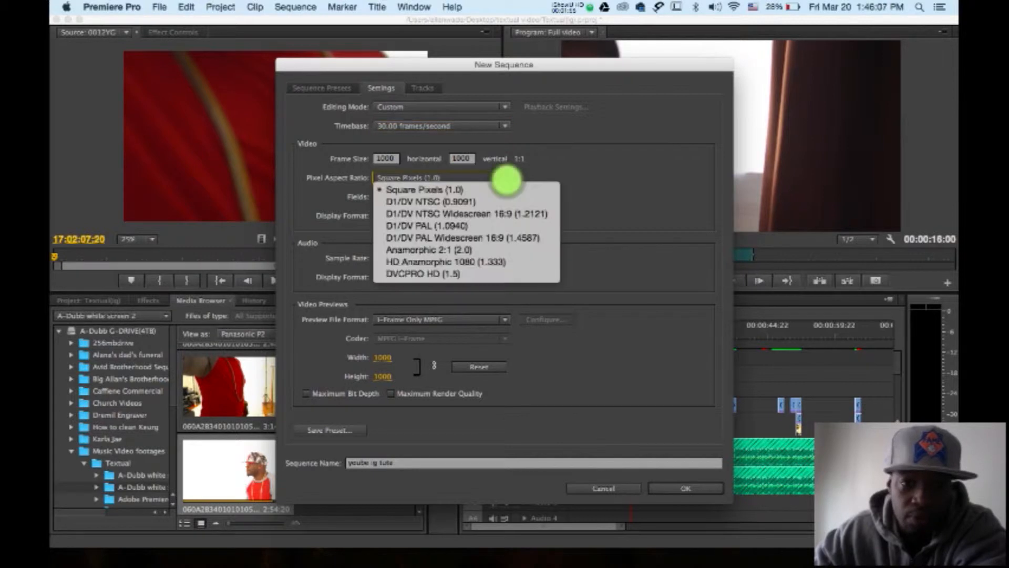
{"action": "left_click", "coordinate": [505, 189]}
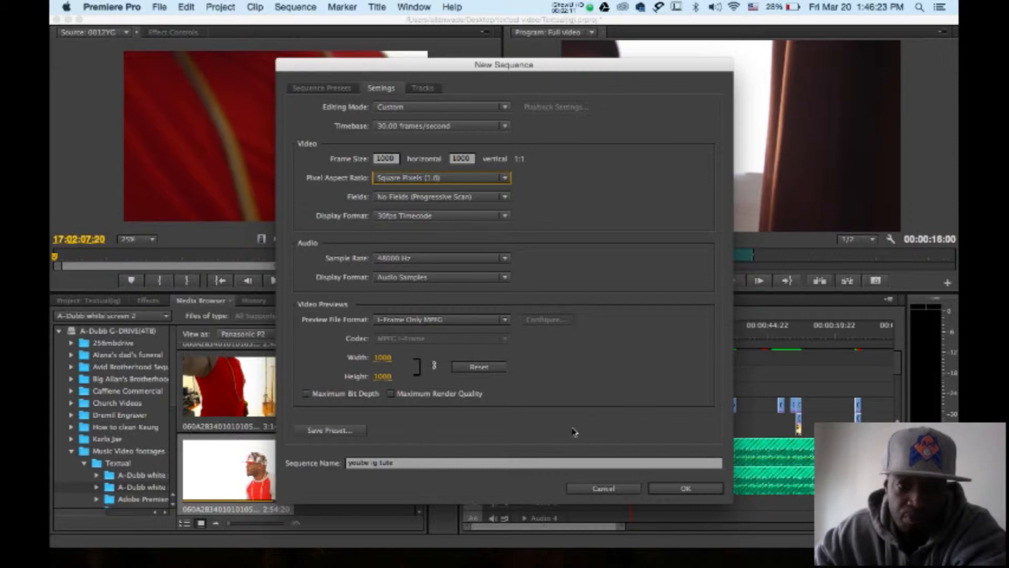
{"action": "left_click", "coordinate": [681, 489]}
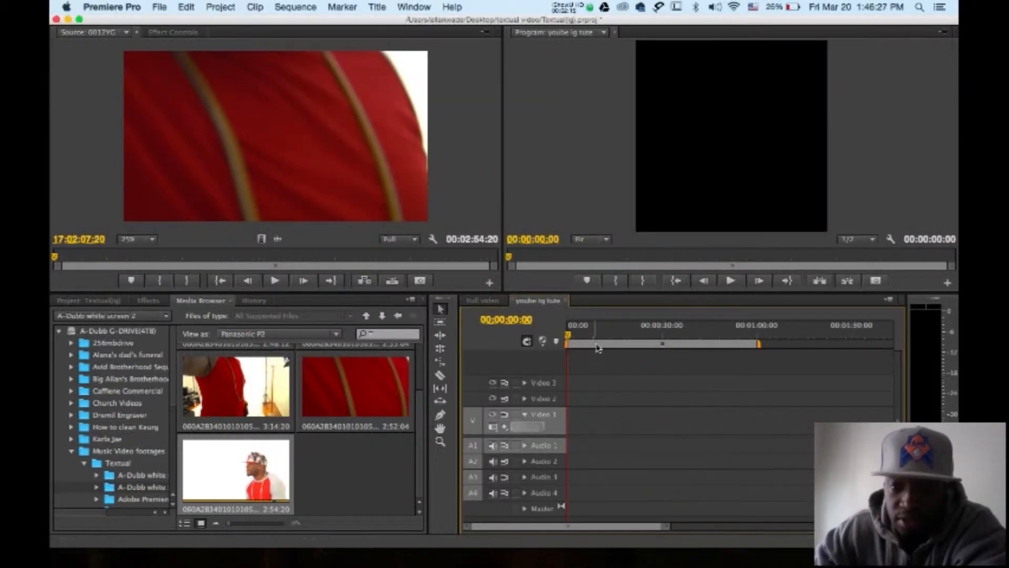
Drag the work area end back to about 16 seconds and return the playhead to the start.
{"action": "mouse_move", "coordinate": [583, 338]}
{"action": "left_mouse_down"}
{"action": "mouse_move", "coordinate": [637, 339]}
{"action": "mouse_move", "coordinate": [627, 339]}
{"action": "left_mouse_up"}
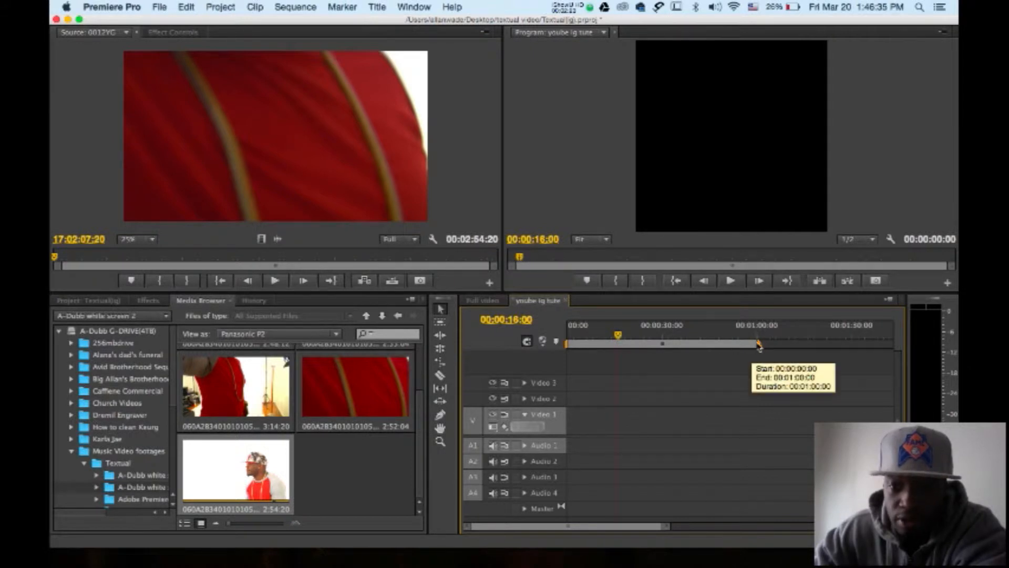
{"action": "left_click_drag", "start_coordinate": [759, 344], "coordinate": [759, 345]}
{"action": "left_click_drag", "start_coordinate": [687, 346], "coordinate": [634, 346]}
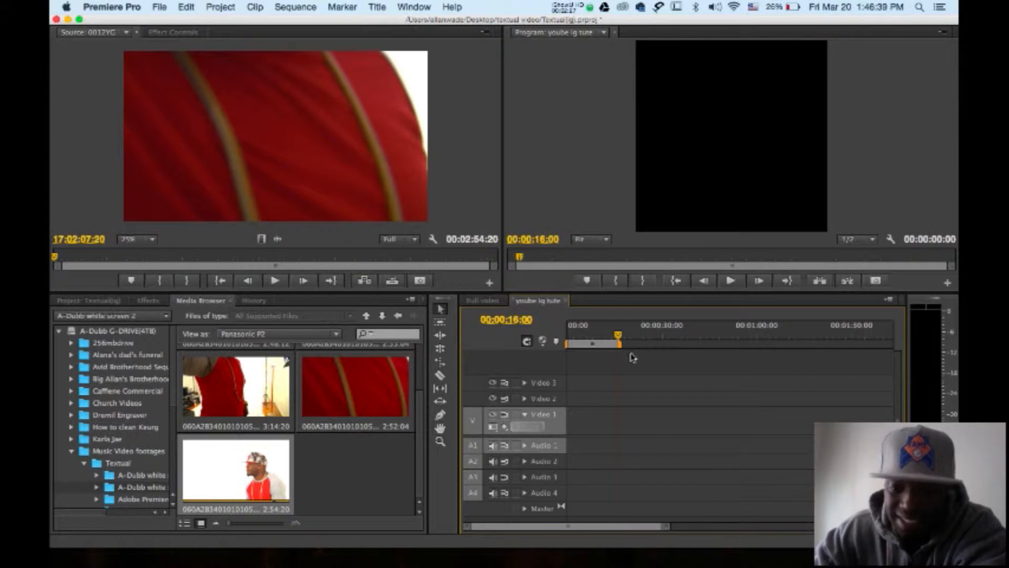
{"action": "mouse_move", "coordinate": [667, 527]}
{"action": "left_mouse_down"}
{"action": "mouse_move", "coordinate": [624, 524]}
{"action": "mouse_move", "coordinate": [637, 522]}
{"action": "left_mouse_up"}
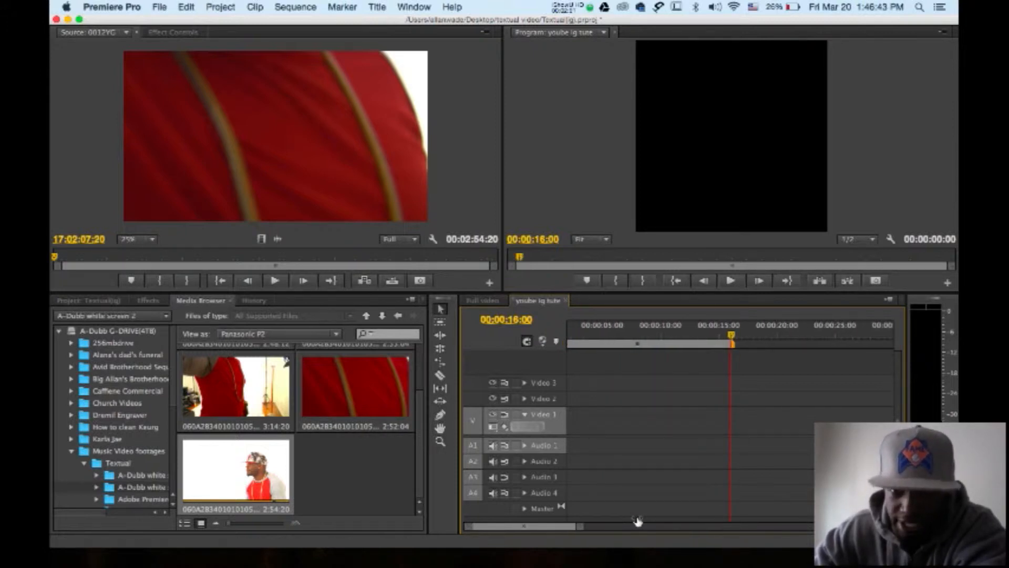
{"action": "left_click", "coordinate": [680, 280]}
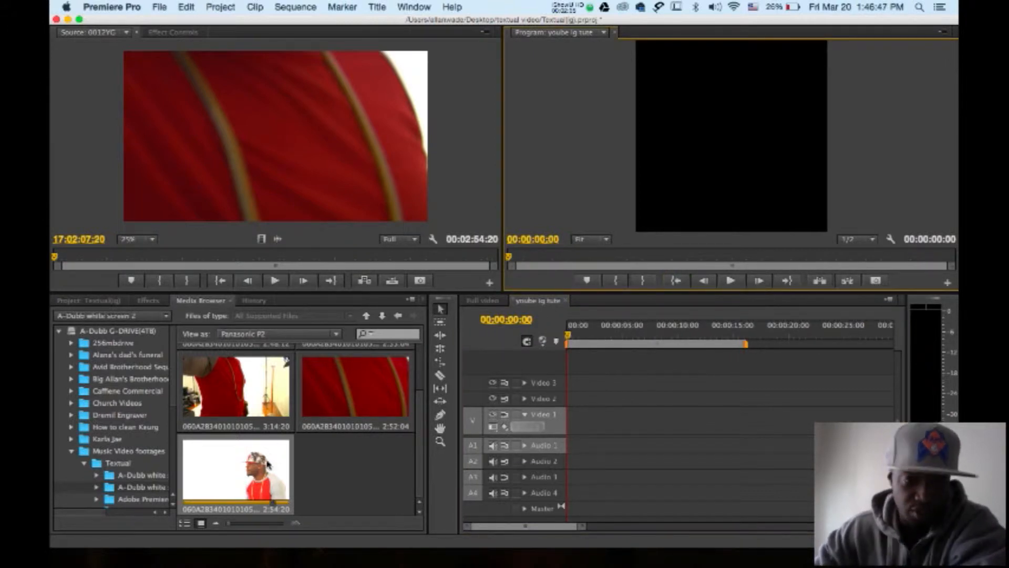
{"action": "left_click", "coordinate": [264, 460]}
Mark In and Out points around a roughly six-second section of the white-background clip in the Source Monitor.
{"action": "double_click", "coordinate": [264, 459]}
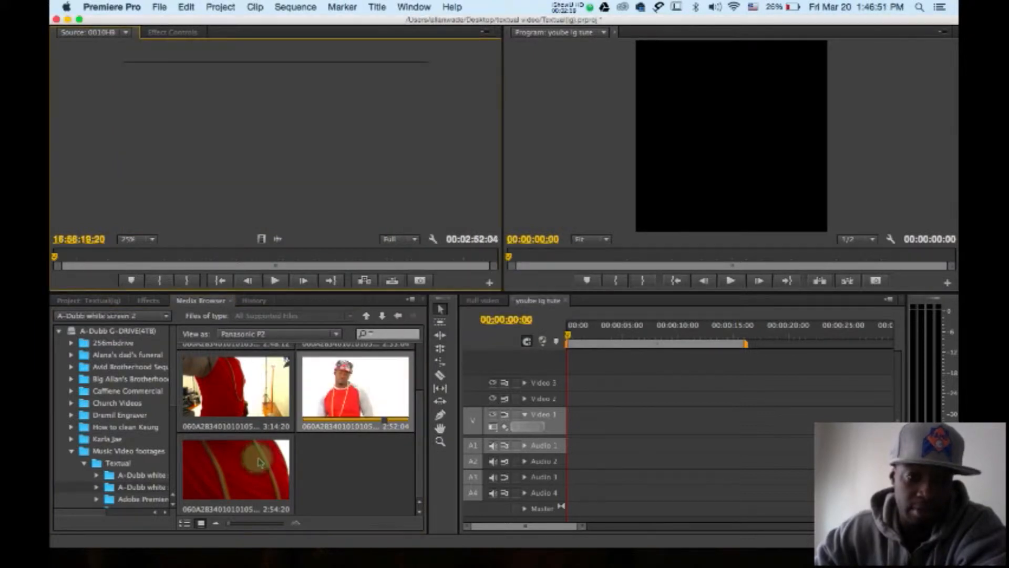
{"action": "left_click", "coordinate": [195, 261]}
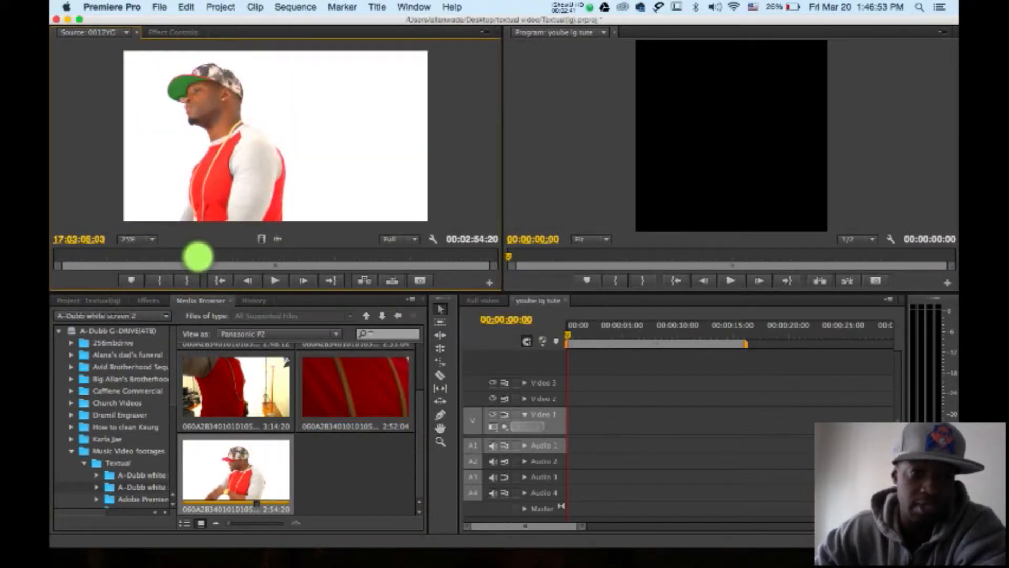
{"action": "left_click_drag", "start_coordinate": [196, 259], "coordinate": [158, 261]}
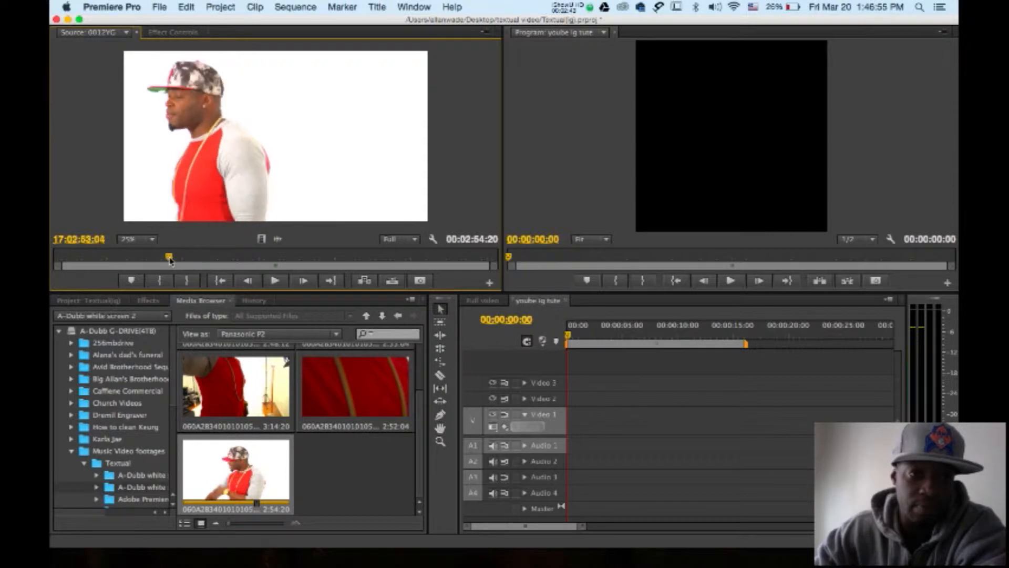
{"action": "key", "text": "i"}
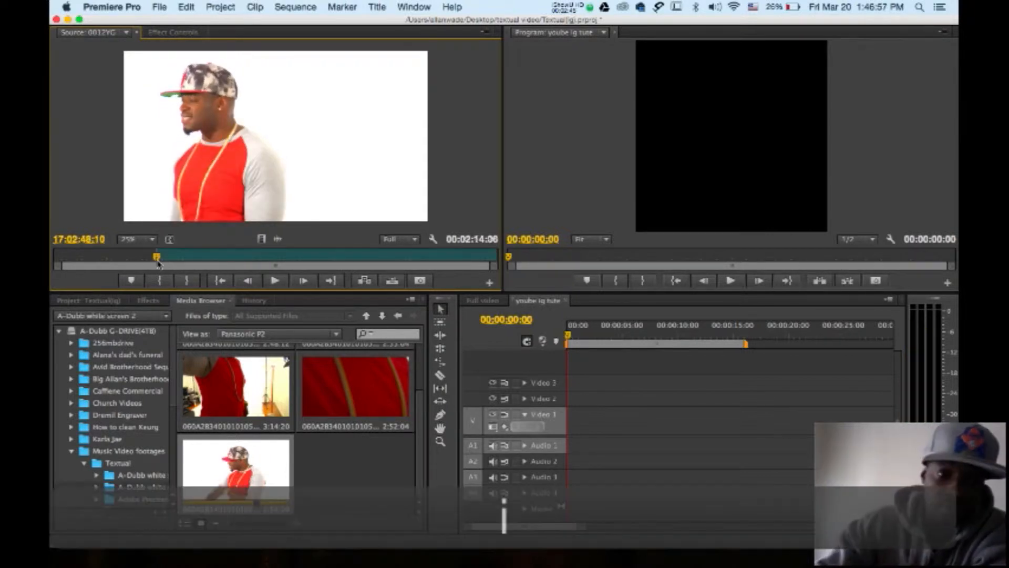
{"action": "left_click", "coordinate": [180, 260]}
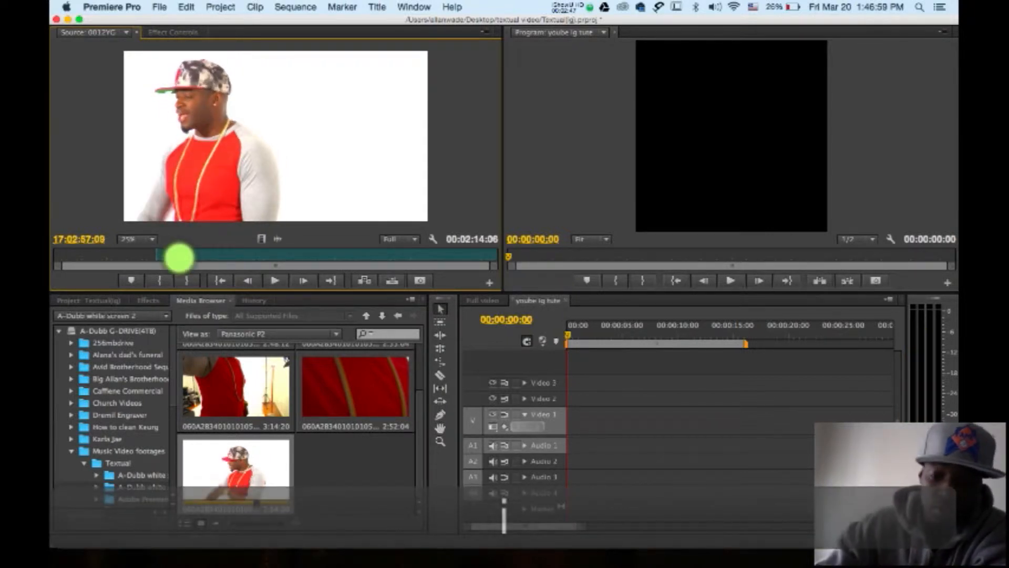
{"action": "left_click_drag", "start_coordinate": [181, 260], "coordinate": [198, 256]}
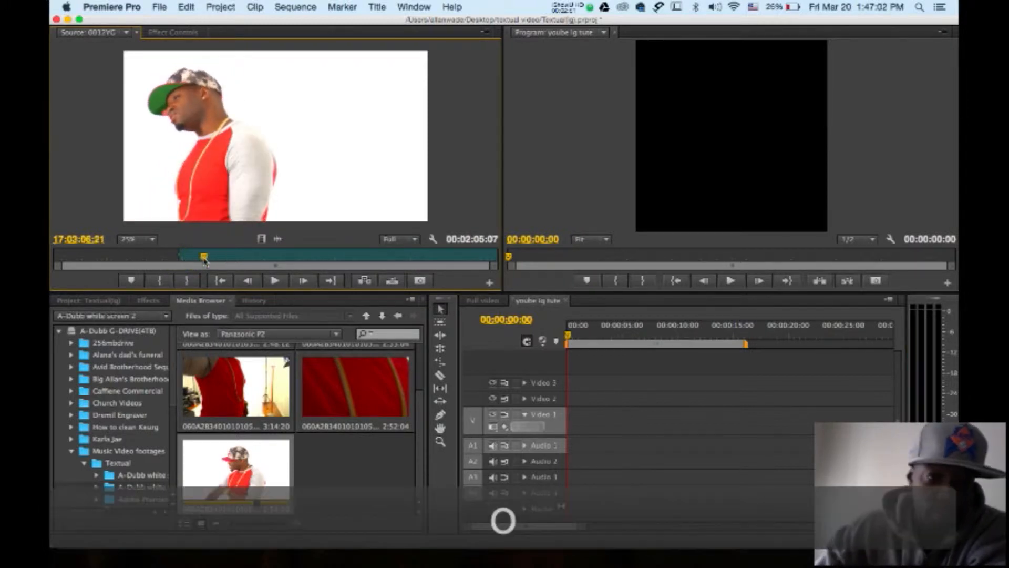
{"action": "key", "text": "o"}
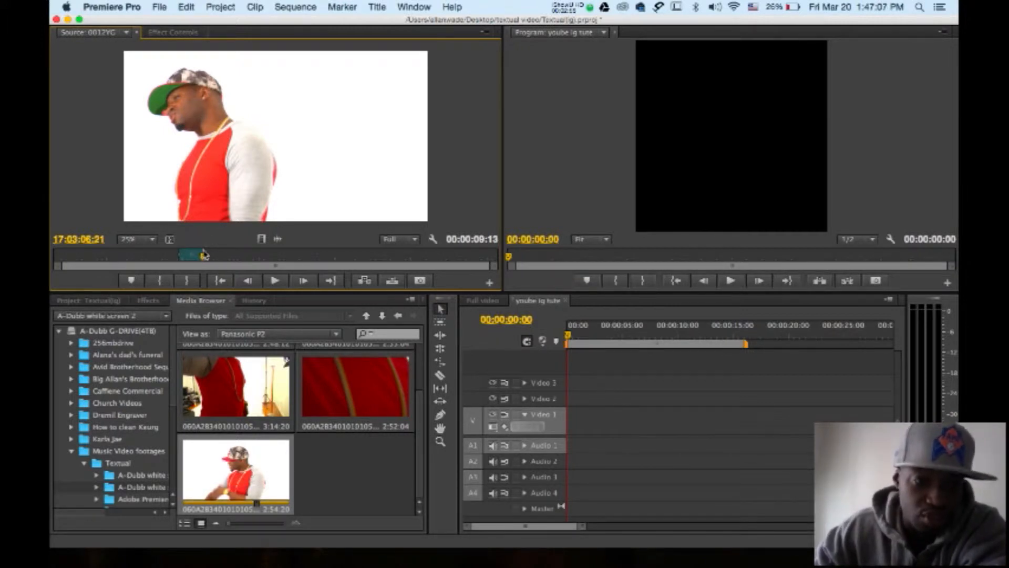
{"action": "left_click", "coordinate": [194, 256]}
{"action": "key", "text": "o"}
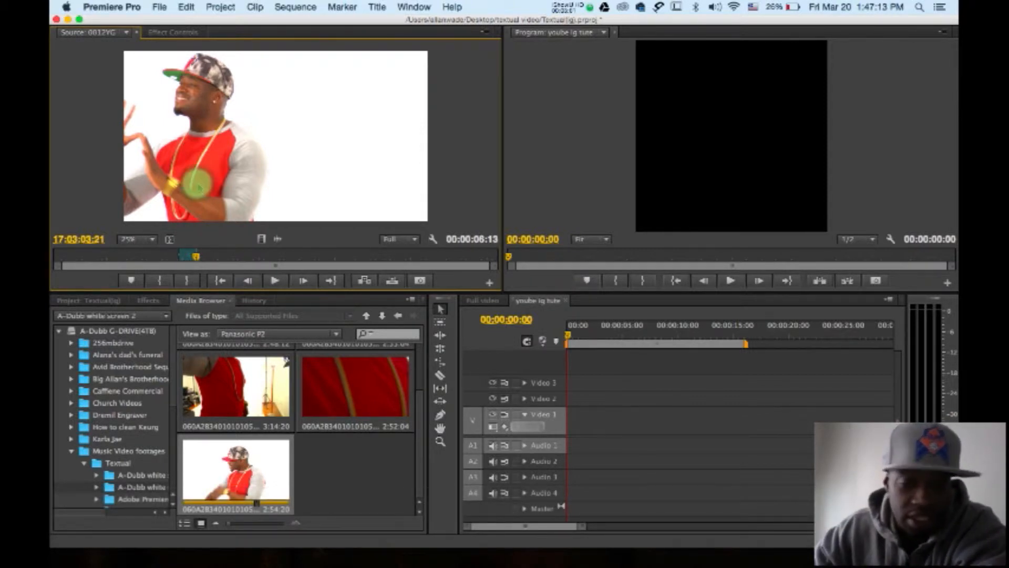
Drop the marked section at the start of the sequence timeline.
{"action": "mouse_move", "coordinate": [198, 185]}
{"action": "left_mouse_down"}
{"action": "mouse_move", "coordinate": [582, 325]}
{"action": "mouse_move", "coordinate": [592, 402]}
{"action": "mouse_move", "coordinate": [574, 427]}
{"action": "left_mouse_up"}
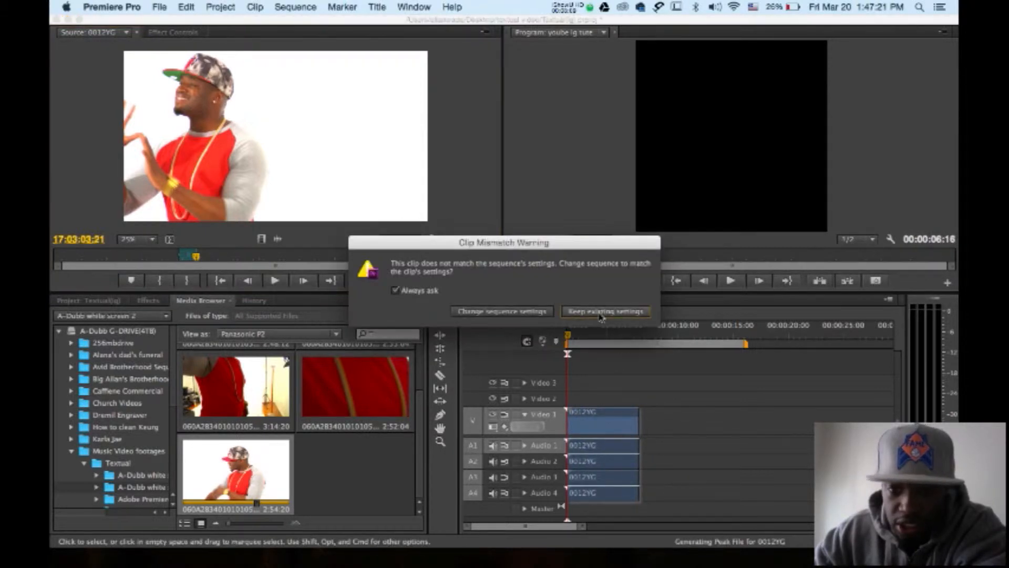
Keep existing sequence settings and stretch the clip's end to about 15–16 seconds, reviewing playback.
{"action": "left_click", "coordinate": [598, 311]}
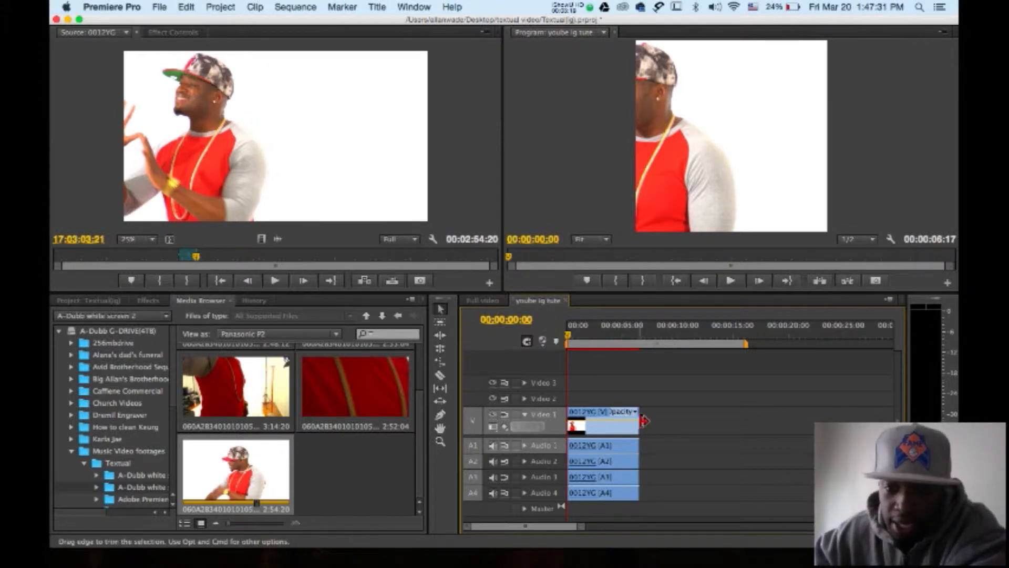
{"action": "left_click_drag", "start_coordinate": [638, 426], "coordinate": [741, 420]}
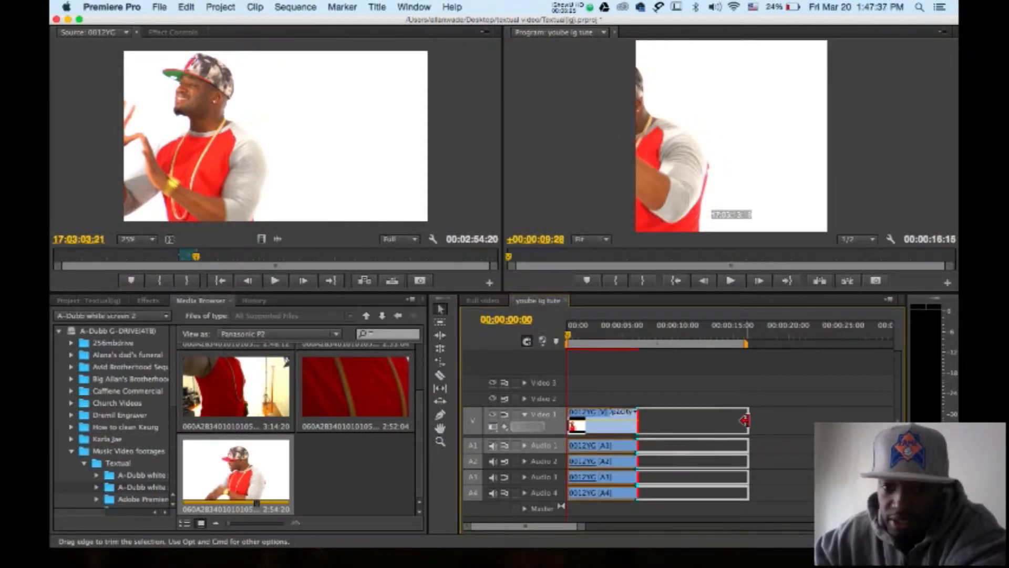
{"action": "left_click_drag", "start_coordinate": [739, 421], "coordinate": [746, 421]}
{"action": "left_click", "coordinate": [734, 335]}
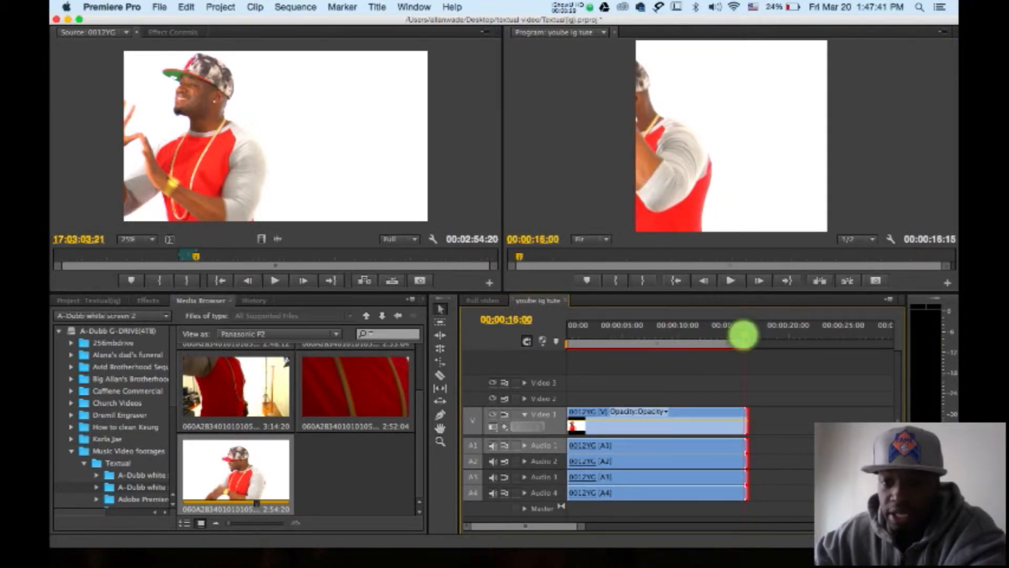
{"action": "left_click", "coordinate": [721, 337]}
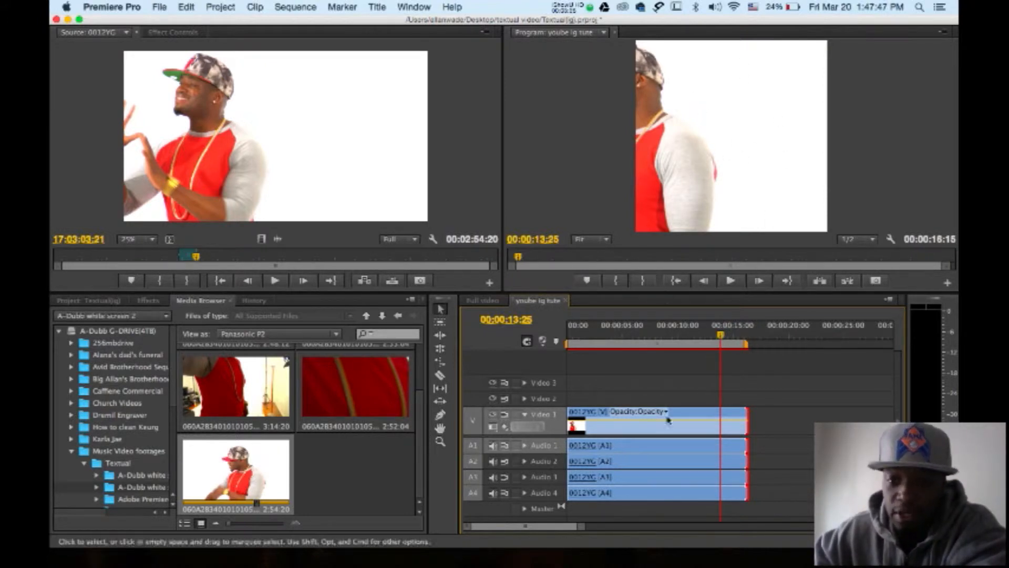
{"action": "left_click", "coordinate": [683, 411]}
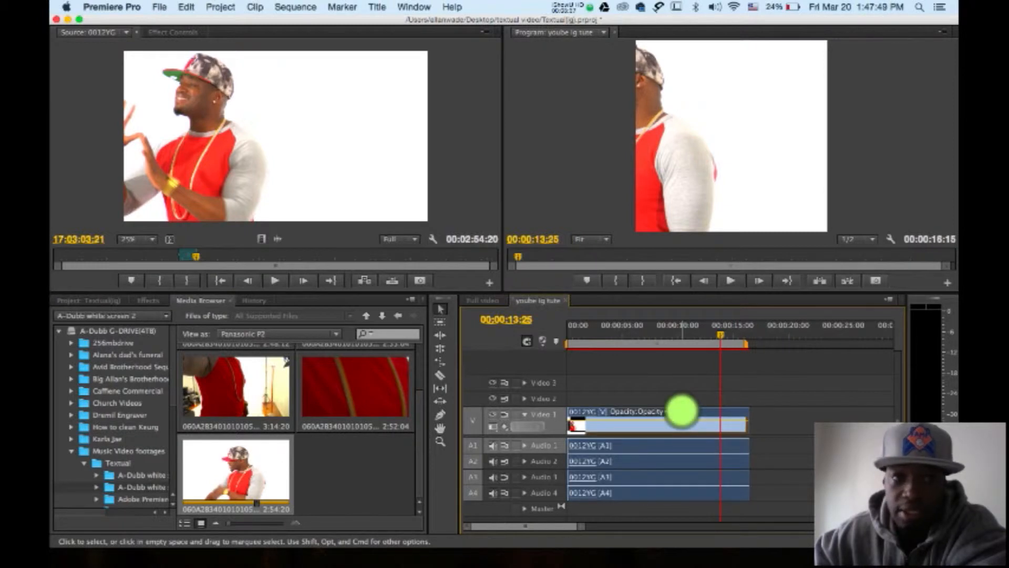
Set the clip's Motion Scale to 52 in Effect Controls so the shot fits the square frame.
{"action": "double_click", "coordinate": [682, 411]}
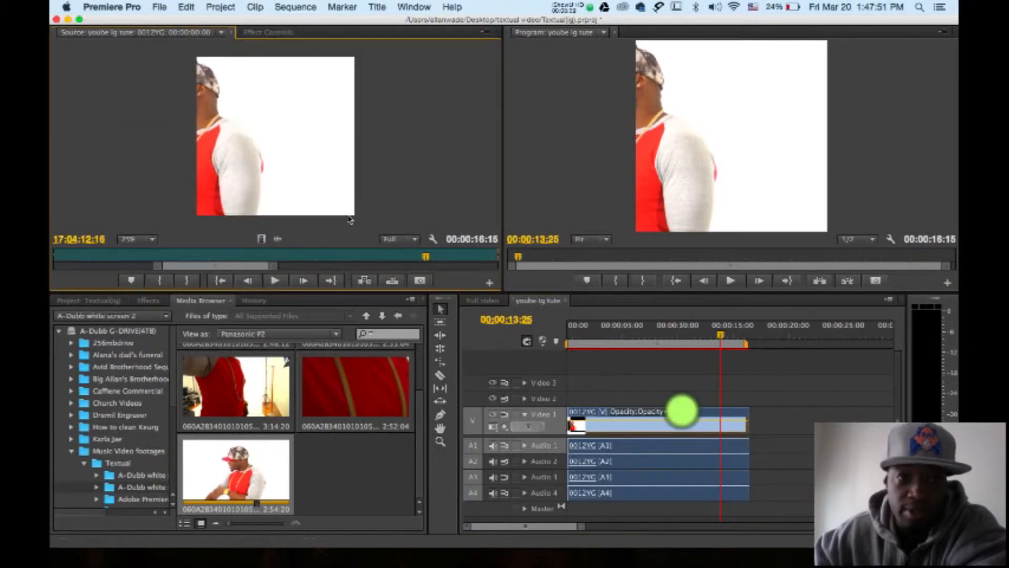
{"action": "left_click", "coordinate": [250, 33]}
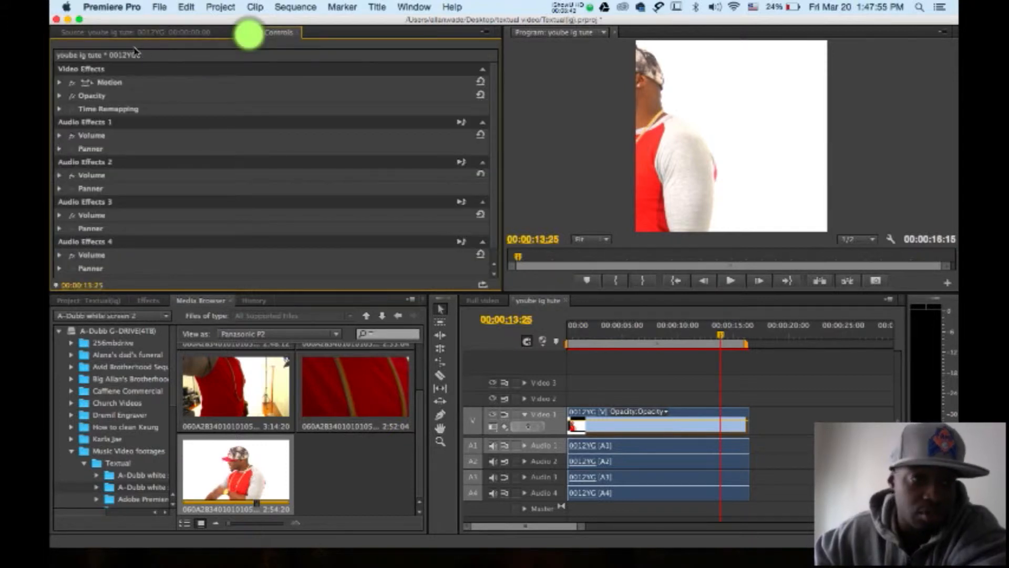
{"action": "left_click", "coordinate": [60, 82]}
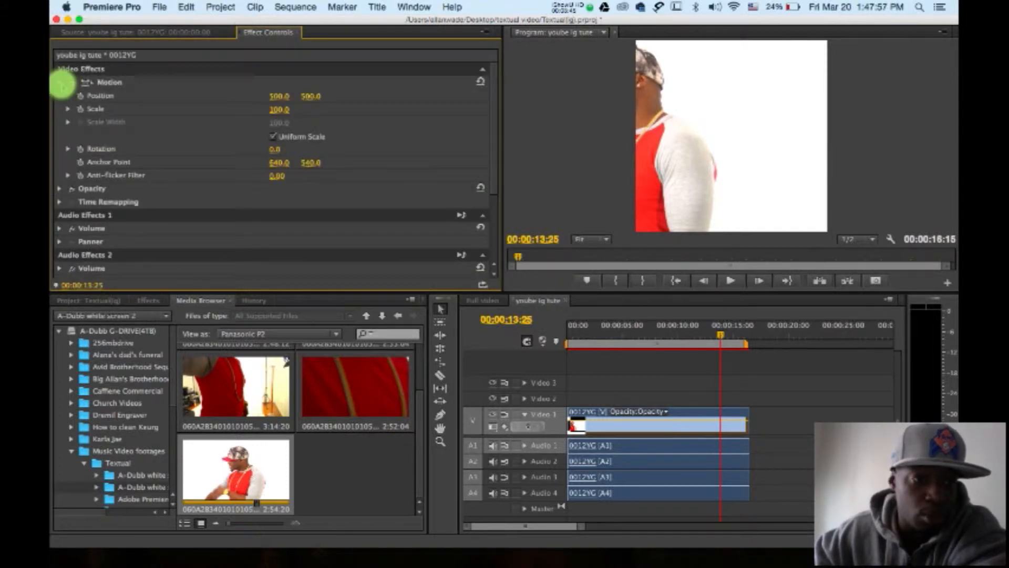
{"action": "left_click", "coordinate": [280, 109]}
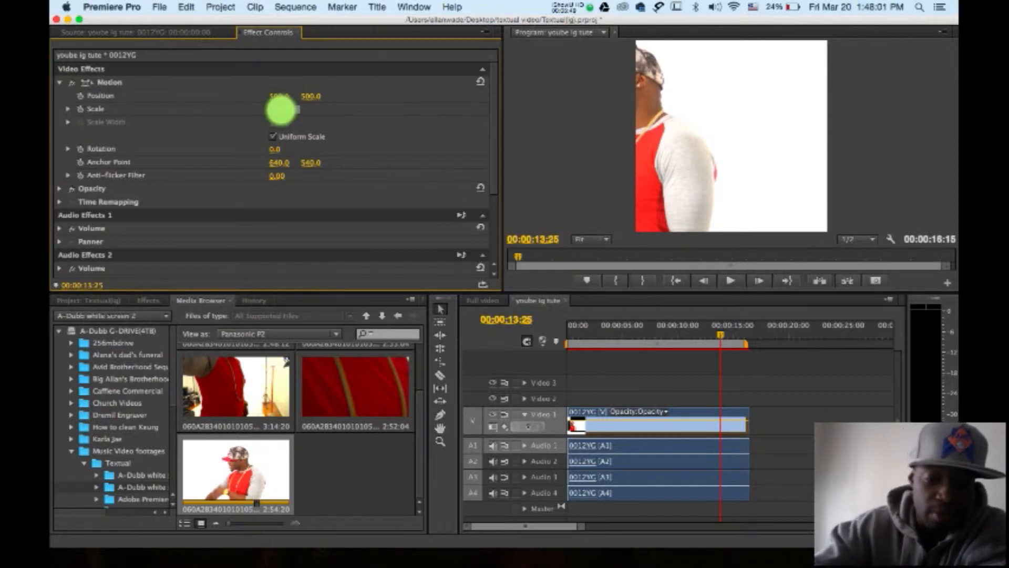
{"action": "type", "text": "52"}
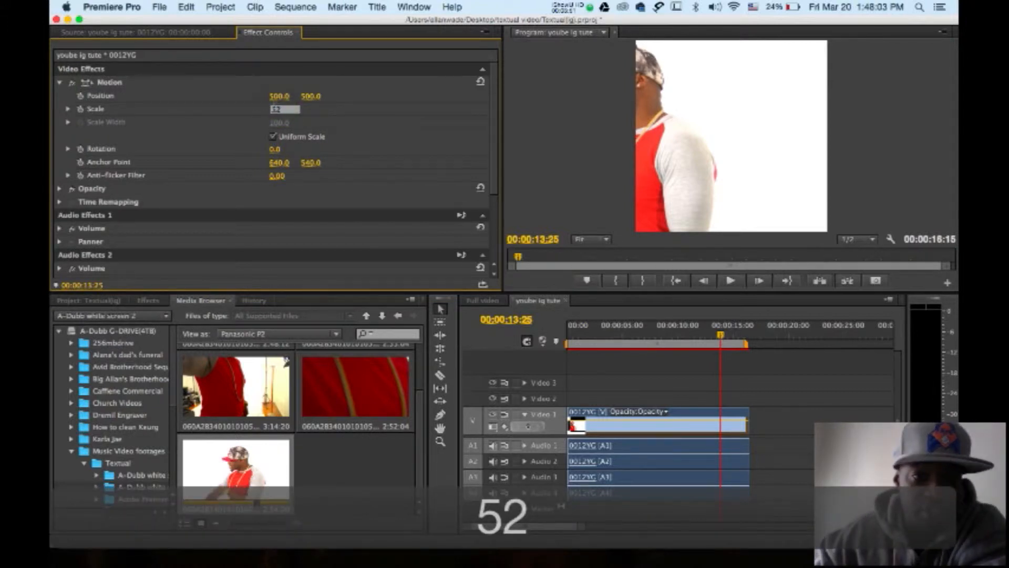
{"action": "key", "text": "Return"}
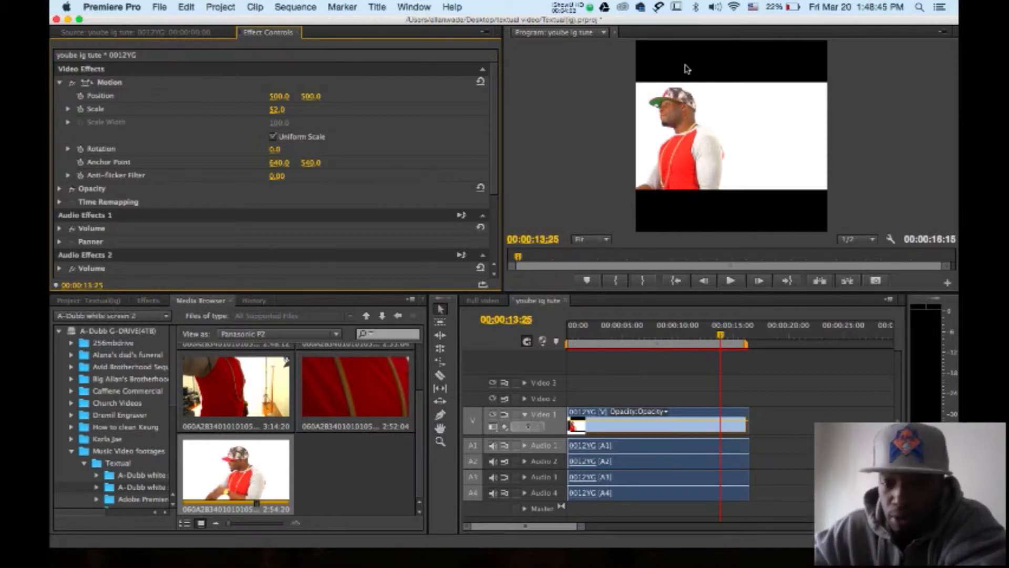
Play and scrub the sequence to about 13 seconds to check the framing, then go to the File menu.
{"action": "left_click", "coordinate": [687, 340]}
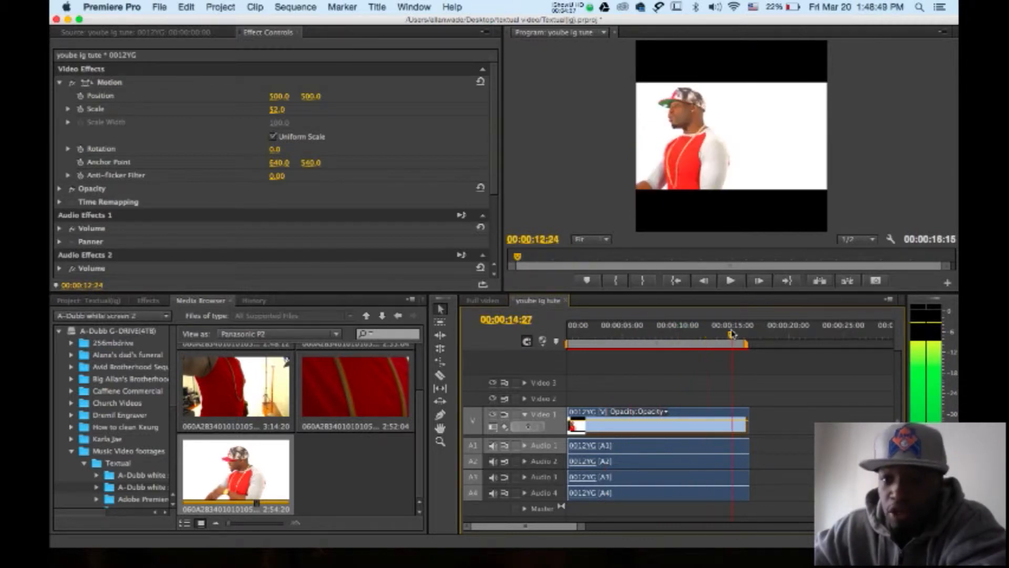
{"action": "left_click", "coordinate": [580, 325]}
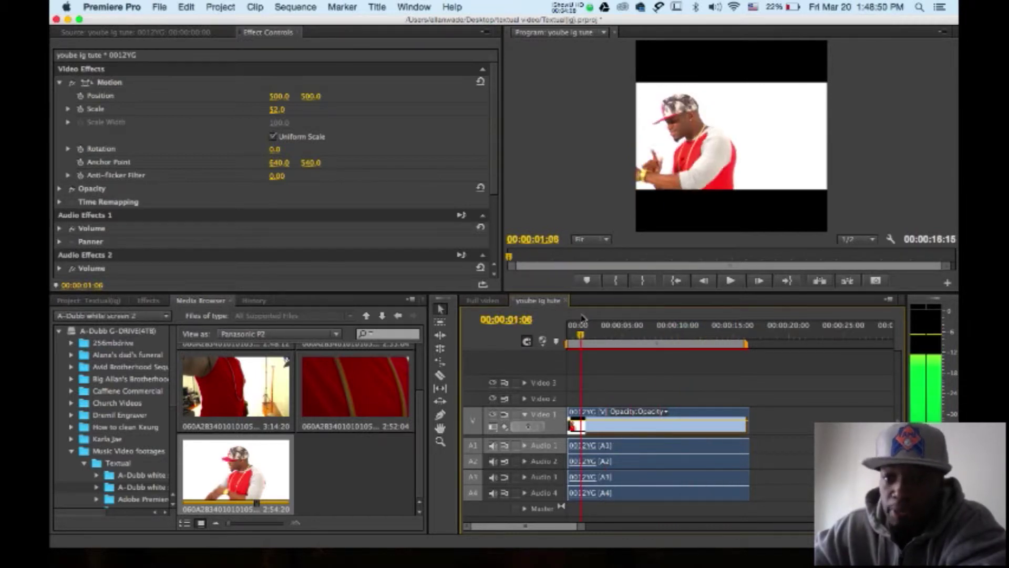
{"action": "left_click", "coordinate": [661, 325]}
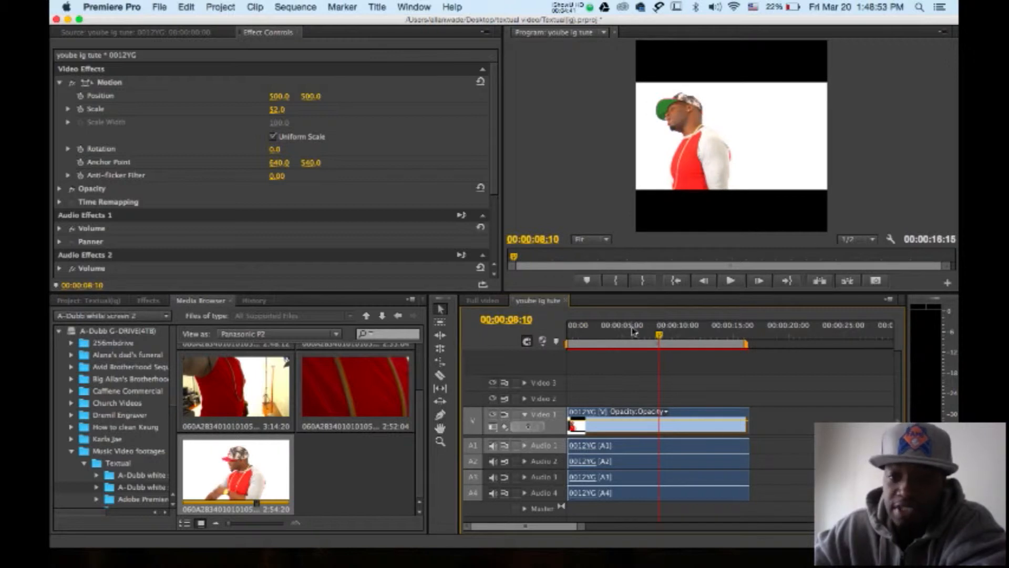
{"action": "left_click", "coordinate": [584, 325]}
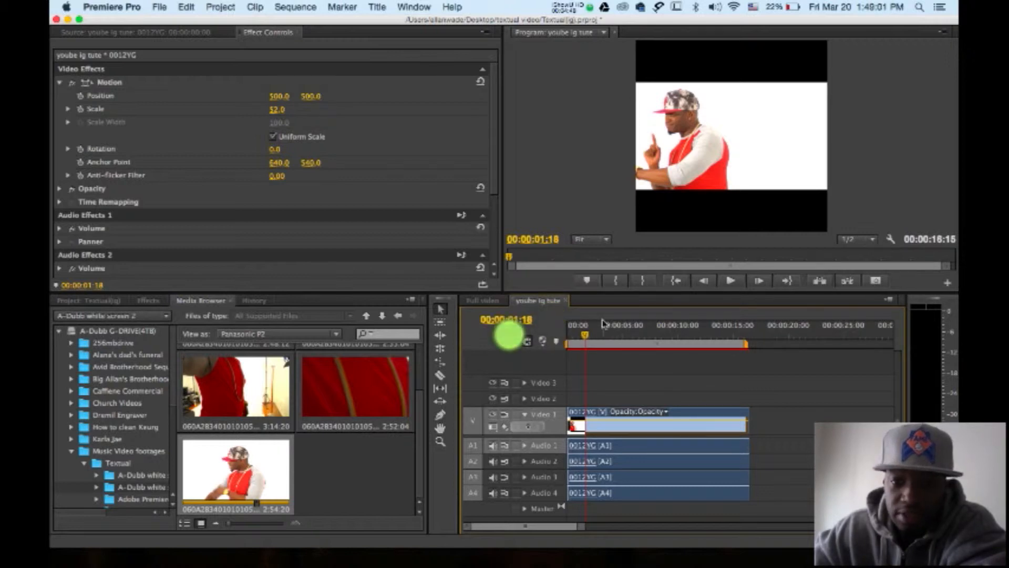
{"action": "left_click_drag", "start_coordinate": [587, 337], "coordinate": [735, 339]}
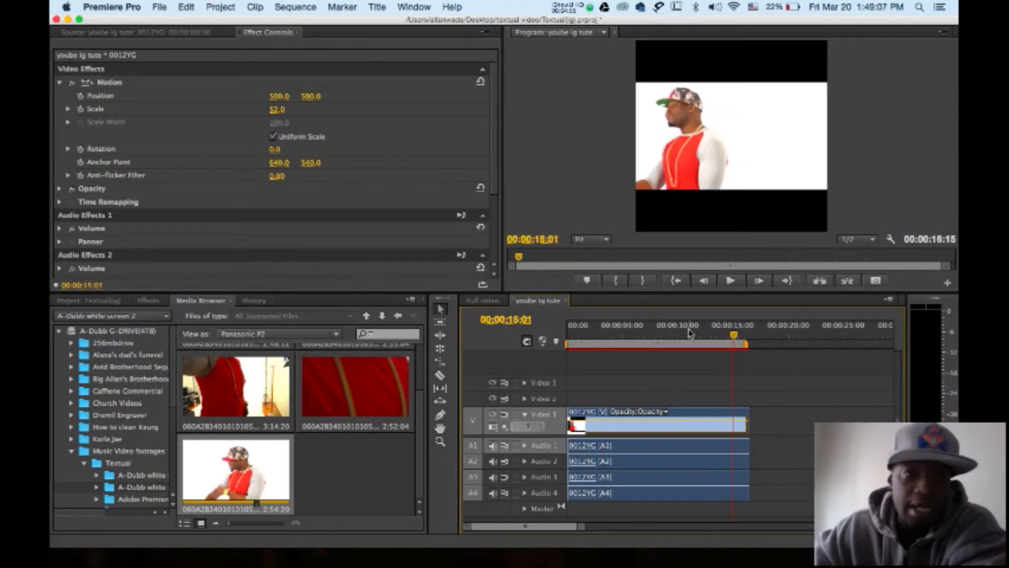
{"action": "left_click", "coordinate": [159, 6]}
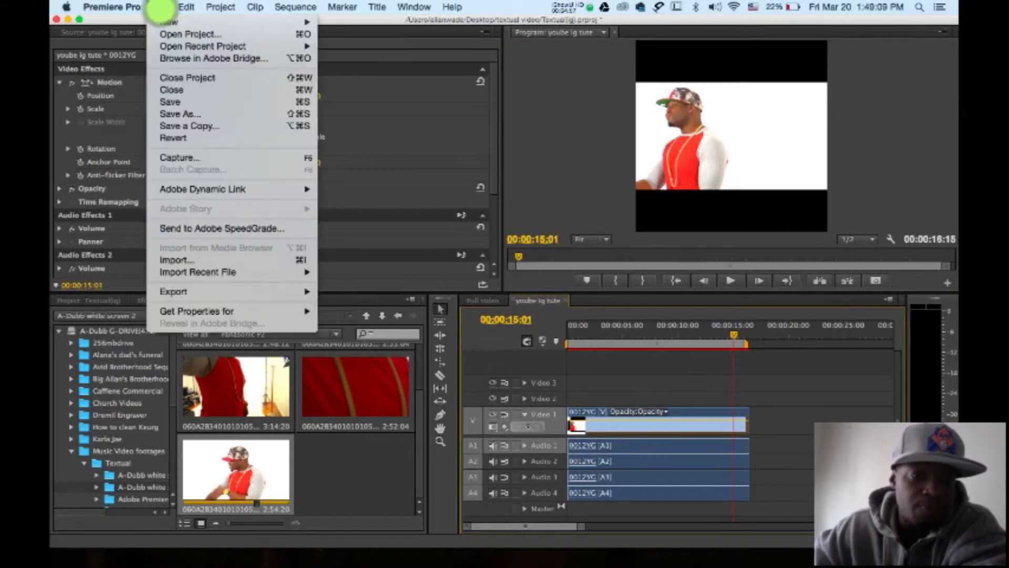
{"action": "mouse_move", "coordinate": [174, 291]}
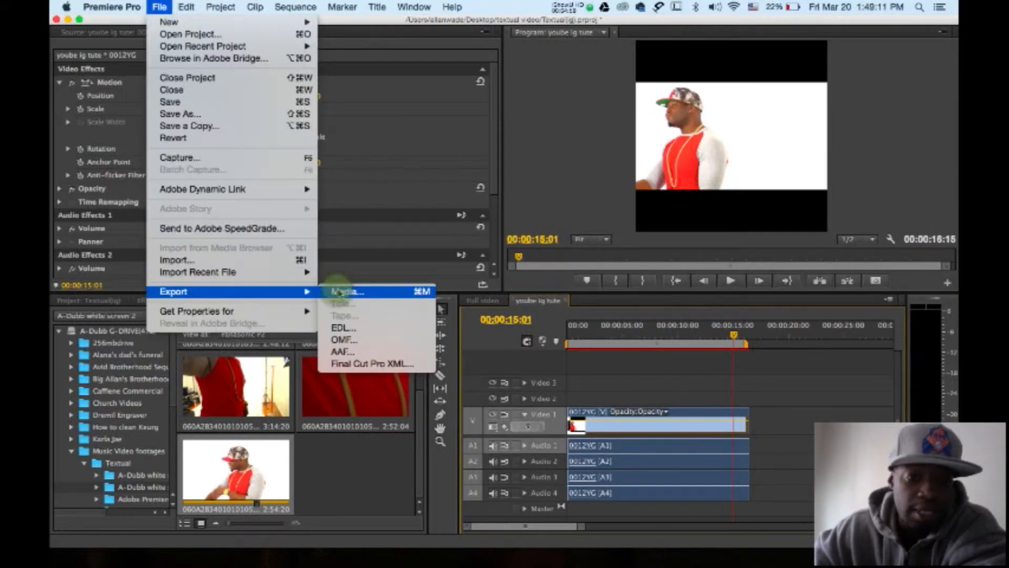
Bring up Export Media settings and browse the Format and Preset lists for the H.264 960×960 output without changing them.
{"action": "left_click", "coordinate": [337, 290]}
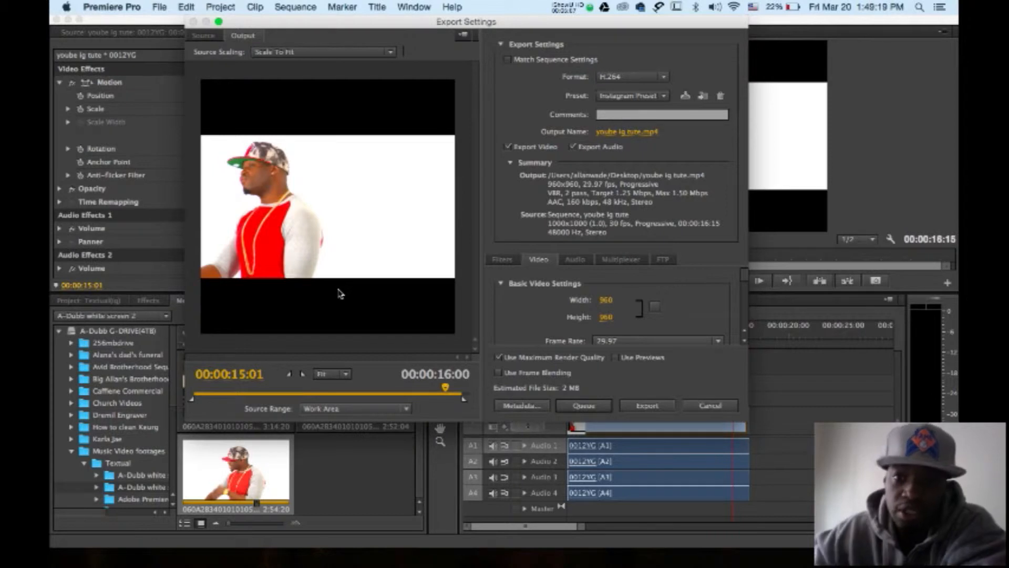
{"action": "left_click", "coordinate": [664, 76]}
{"action": "left_click", "coordinate": [665, 76]}
{"action": "left_click", "coordinate": [666, 96]}
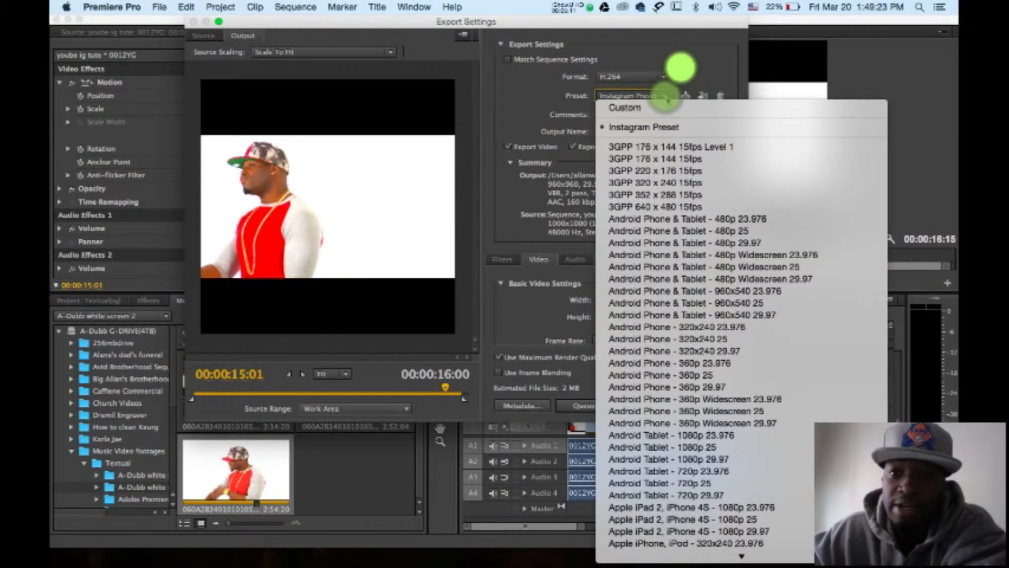
{"action": "left_click", "coordinate": [665, 96]}
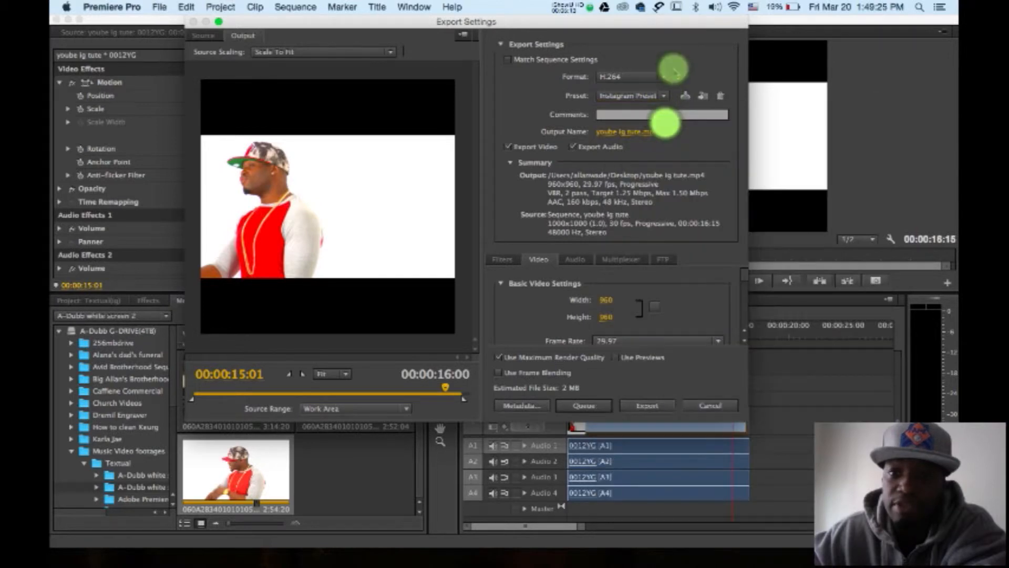
{"action": "left_click", "coordinate": [665, 96]}
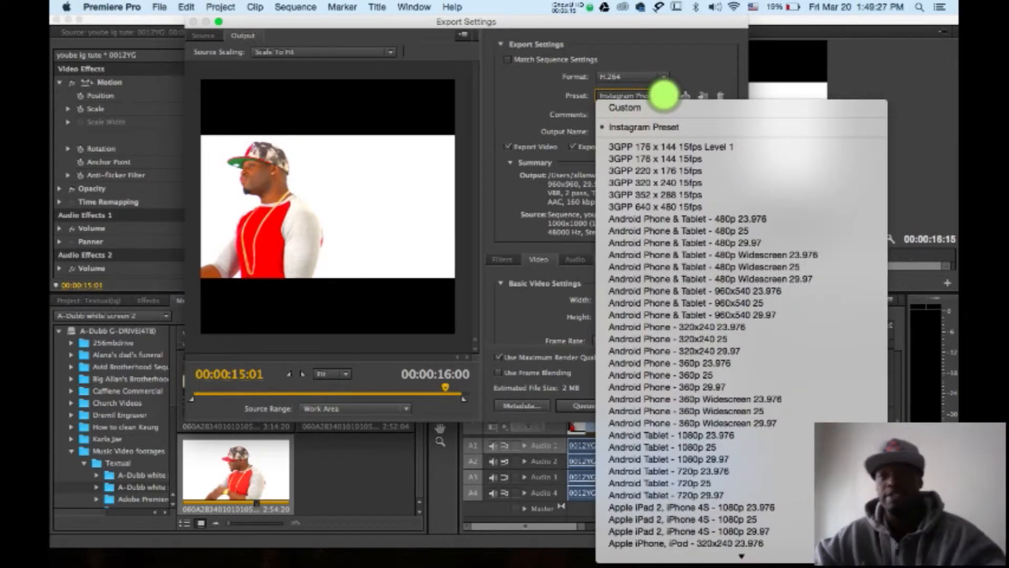
{"action": "left_click", "coordinate": [664, 102]}
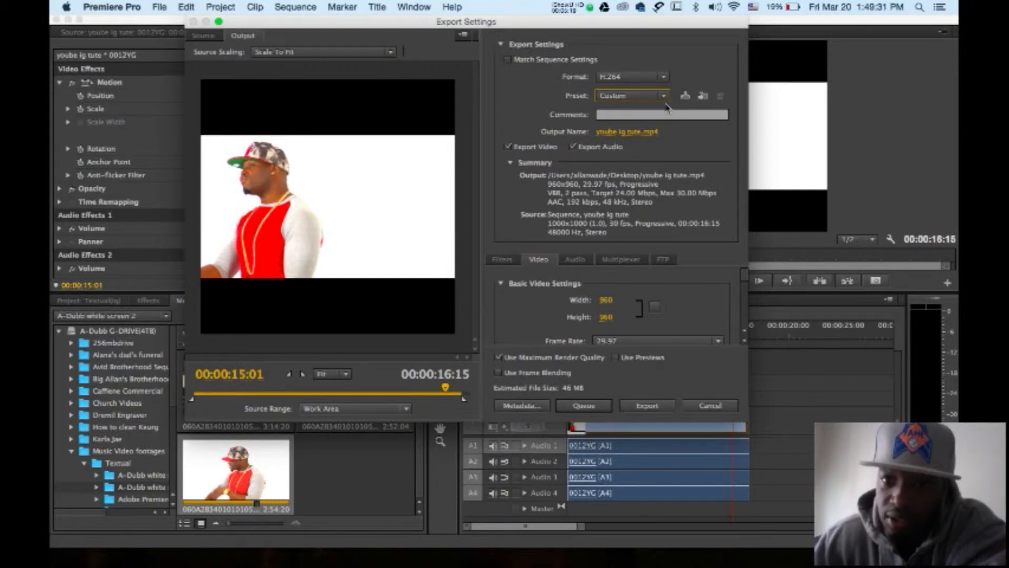
Choose the Apple TV, iPad, iPhone 4 and newer 960x540 preset and dismiss the Low Battery alert.
{"action": "left_click", "coordinate": [665, 96]}
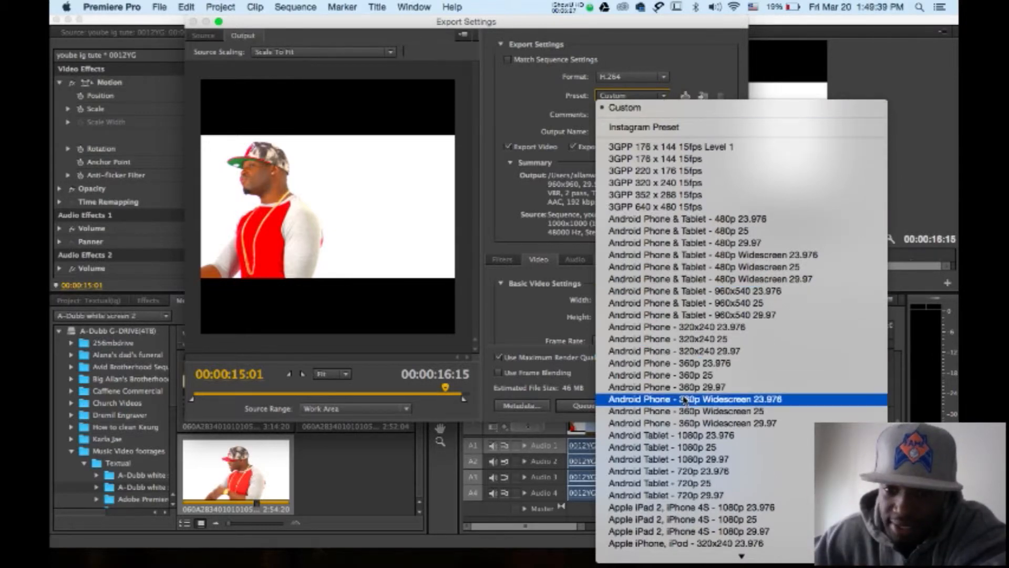
{"action": "scroll", "coordinate": [684, 401], "scroll_direction": "down", "scroll_amount": 5}
{"action": "scroll", "coordinate": [685, 400], "scroll_direction": "down", "scroll_amount": 5}
{"action": "scroll", "coordinate": [685, 401], "scroll_direction": "down", "scroll_amount": 5}
{"action": "scroll", "coordinate": [684, 401], "scroll_direction": "down", "scroll_amount": 5}
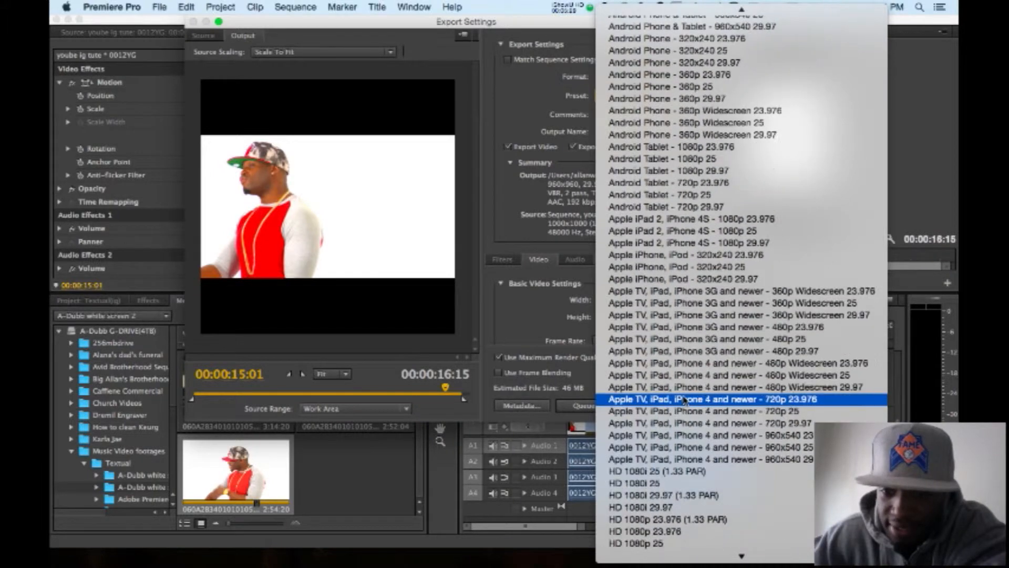
{"action": "scroll", "coordinate": [685, 401], "scroll_direction": "down", "scroll_amount": 5}
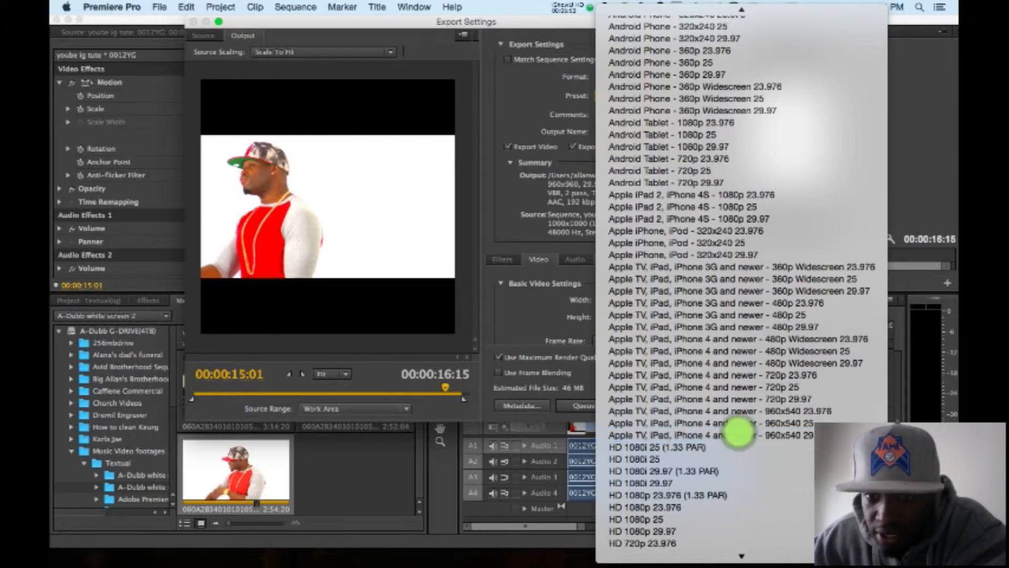
{"action": "left_click", "coordinate": [740, 435]}
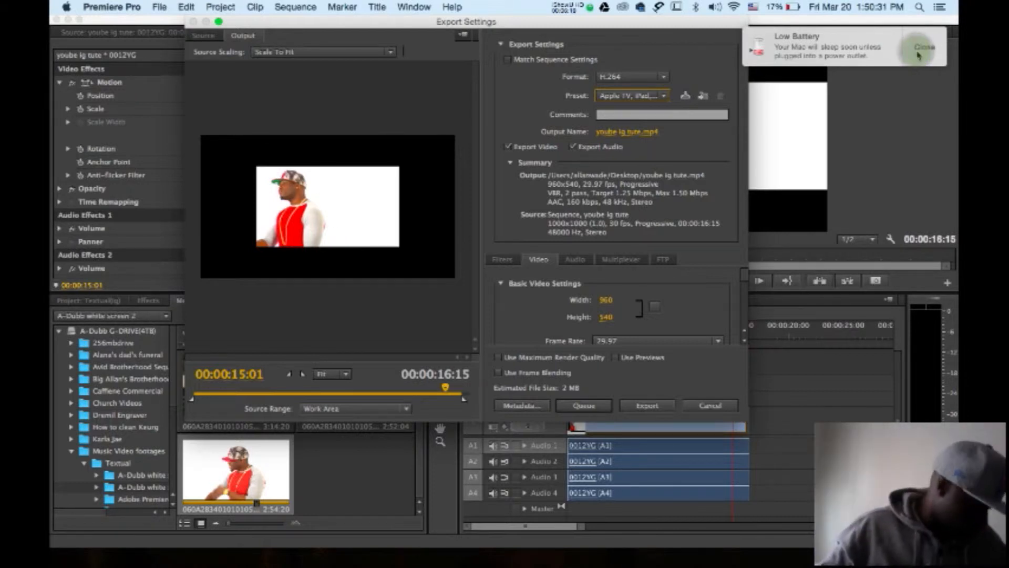
{"action": "left_click", "coordinate": [918, 52]}
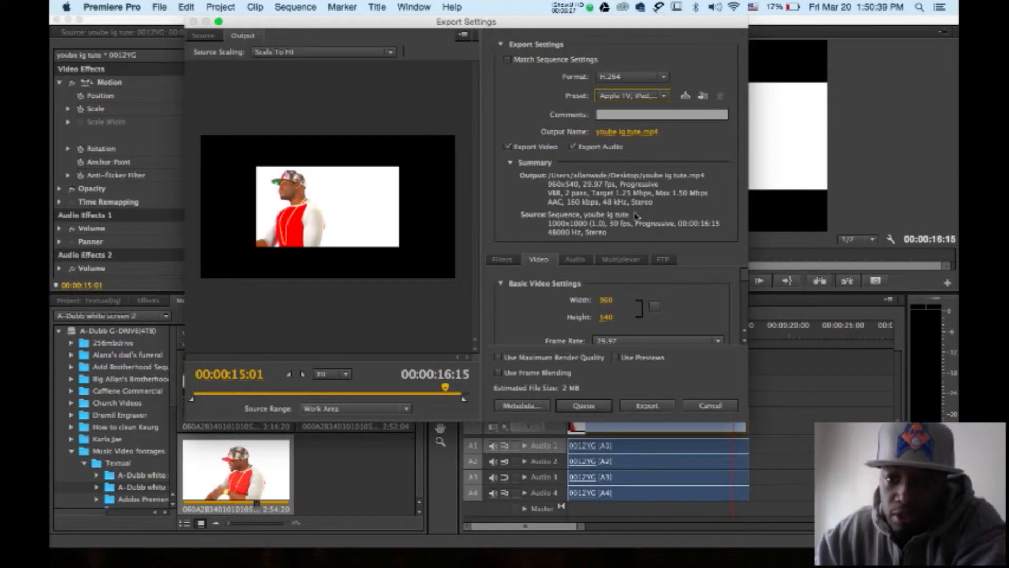
Set the export height to 960 so the frame is square 960×960, making the preset Custom.
{"action": "left_click", "coordinate": [605, 317]}
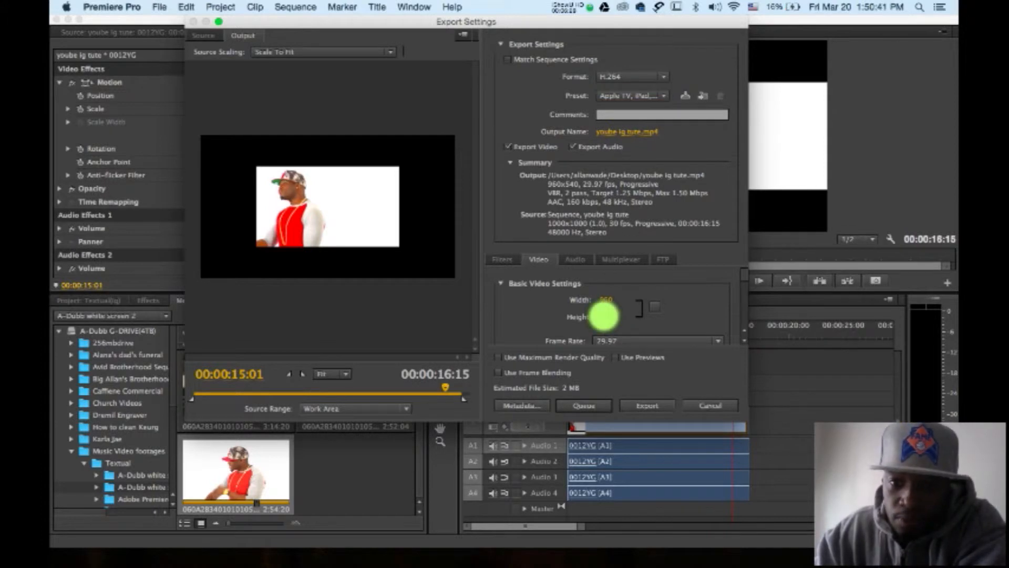
{"action": "type", "text": "960"}
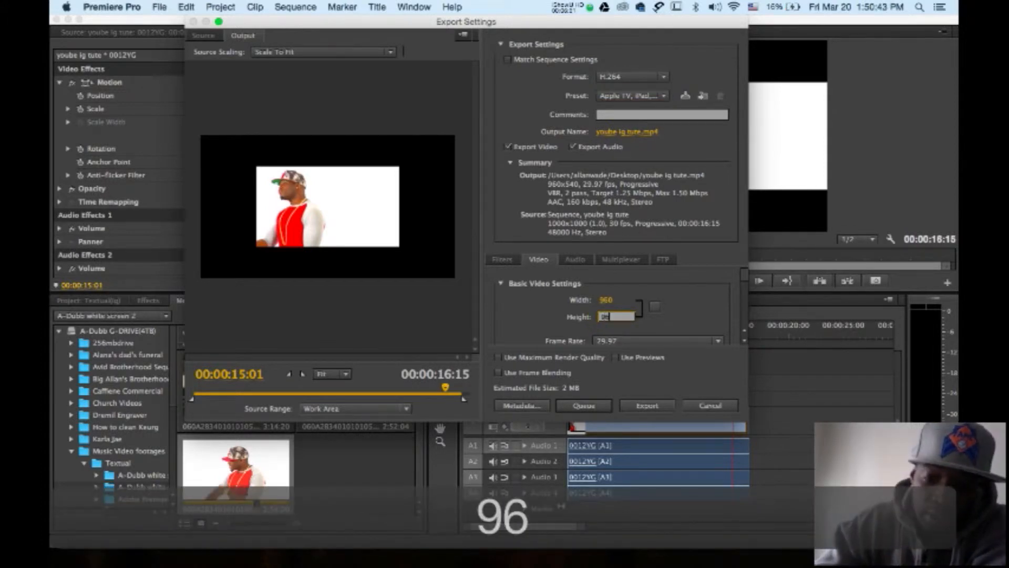
{"action": "left_click", "coordinate": [691, 304]}
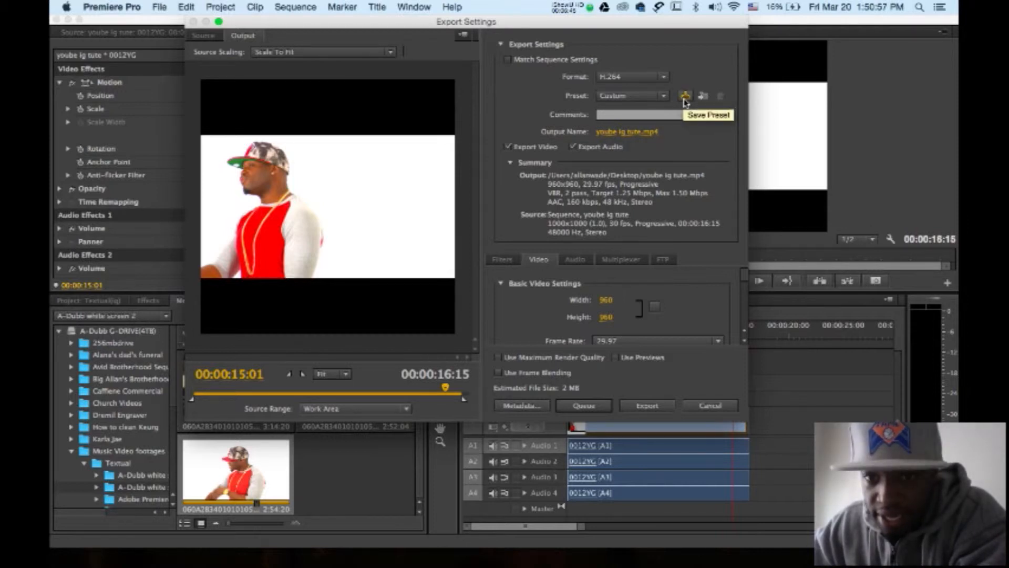
Save the settings as 'Instagram video preset' and select it as the active preset.
{"action": "left_click", "coordinate": [684, 98]}
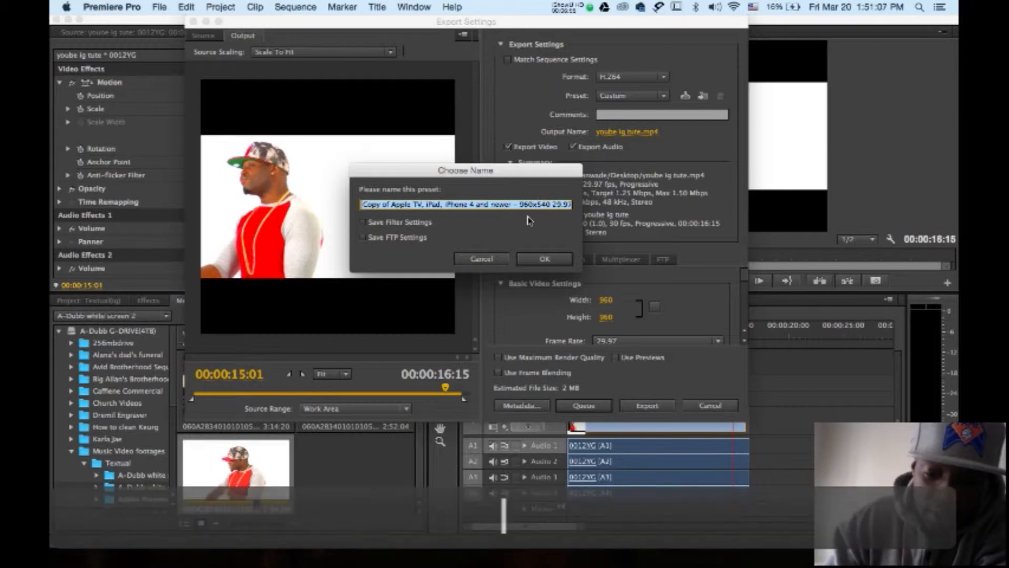
{"action": "type", "text": "in"}
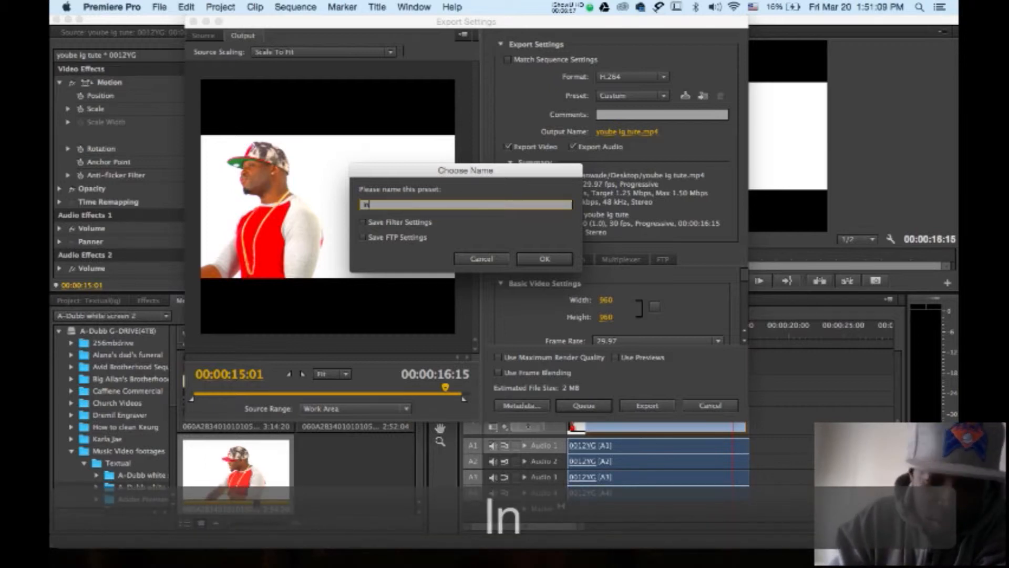
{"action": "type", "text": "stagr"}
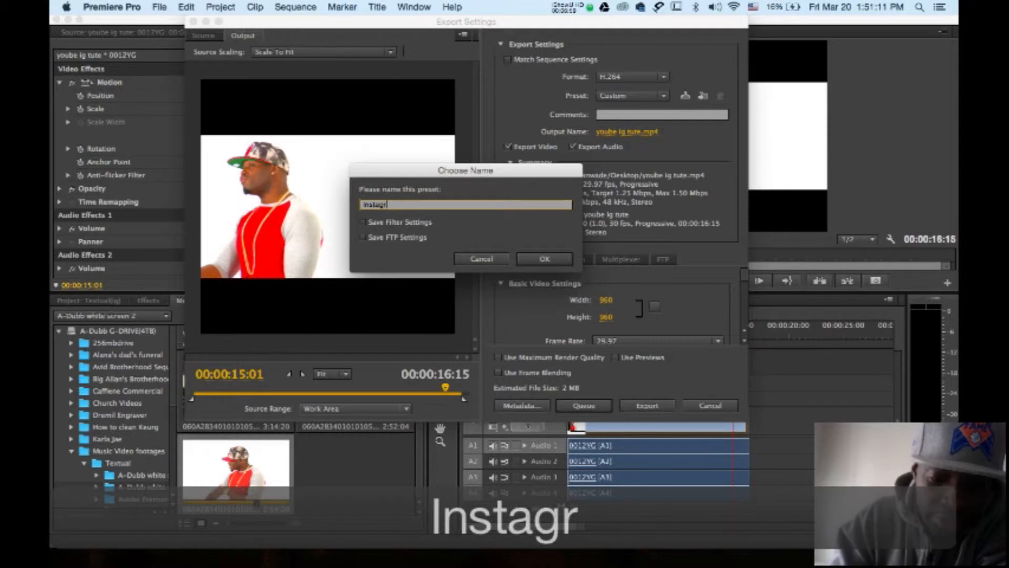
{"action": "type", "text": "am vi"}
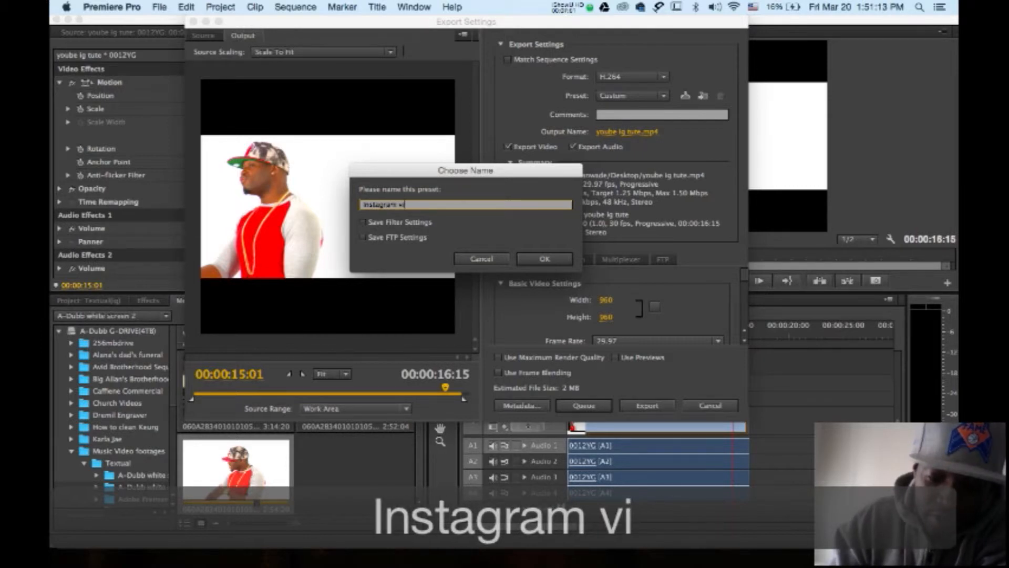
{"action": "type", "text": "deo pr"}
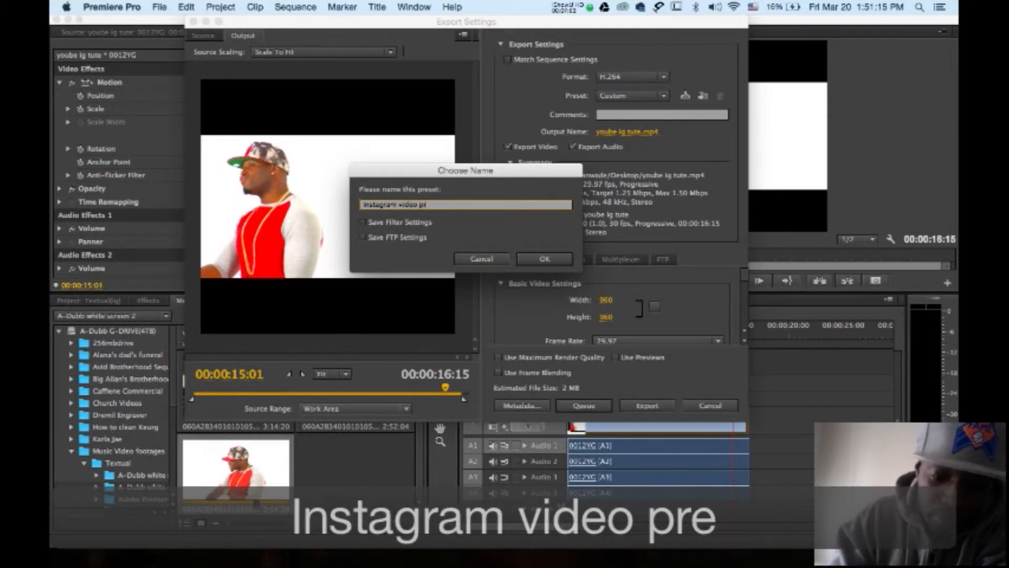
{"action": "type", "text": "eset"}
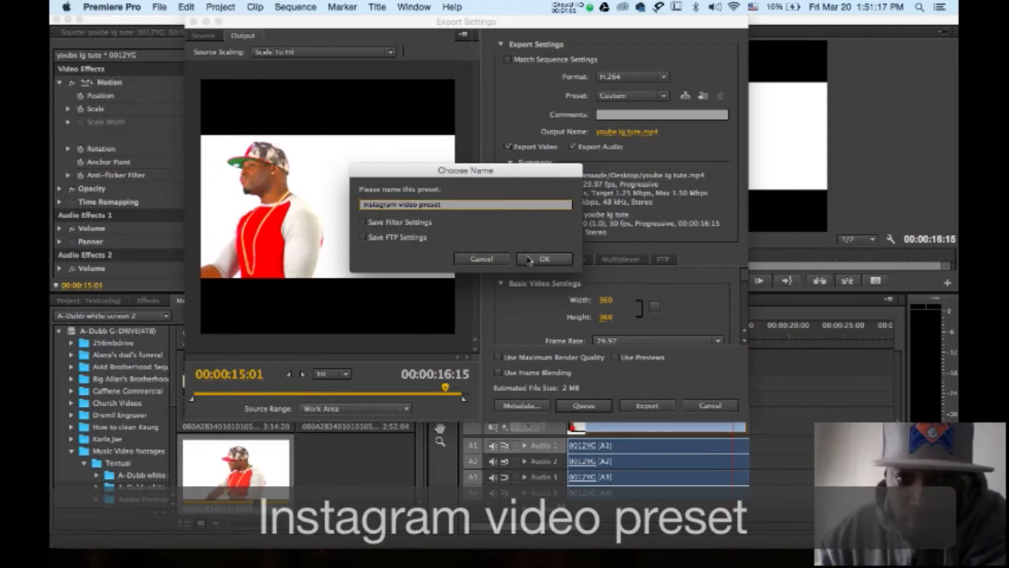
{"action": "left_click", "coordinate": [544, 259]}
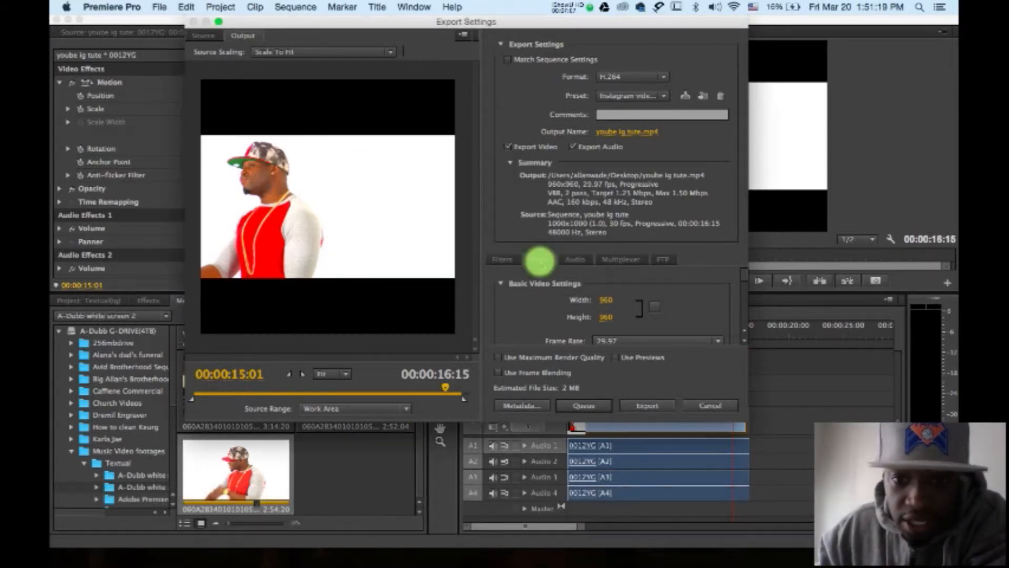
{"action": "left_click", "coordinate": [663, 95]}
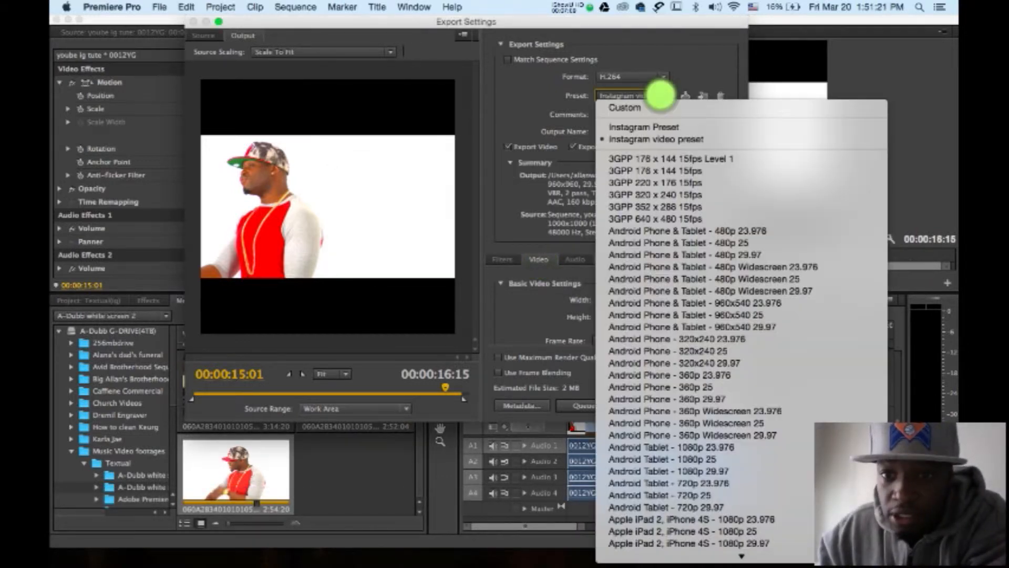
{"action": "left_click", "coordinate": [656, 138]}
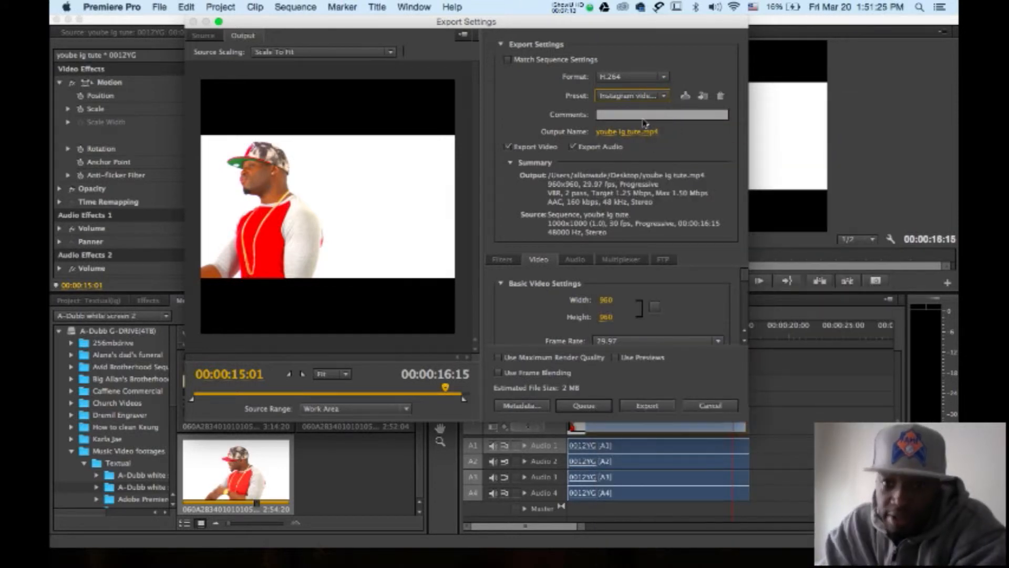
{"action": "left_click", "coordinate": [627, 131]}
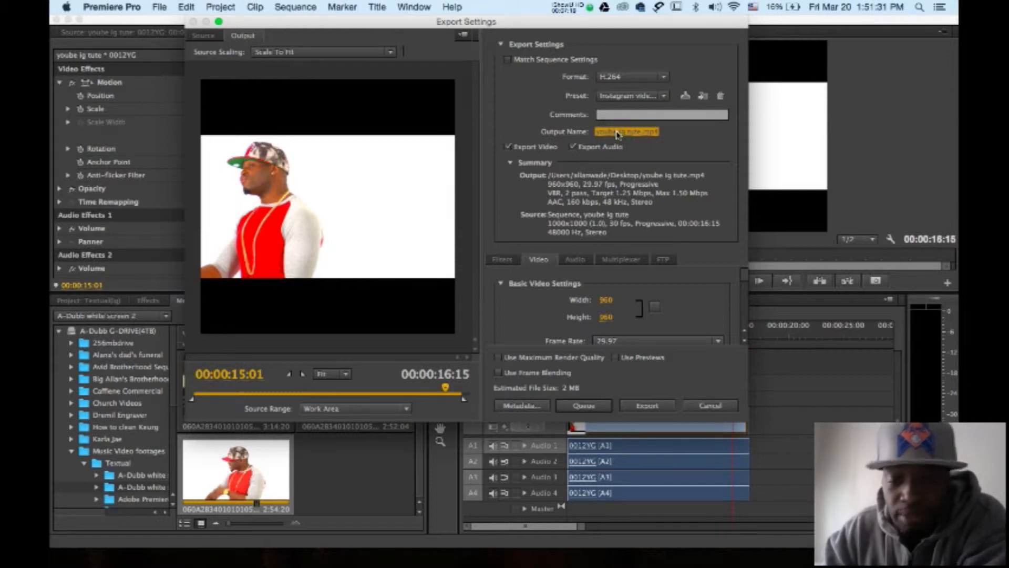
Name the output 'youtube ig tutorial.mp4' and keep the Desktop as its save location.
{"action": "left_click", "coordinate": [615, 133]}
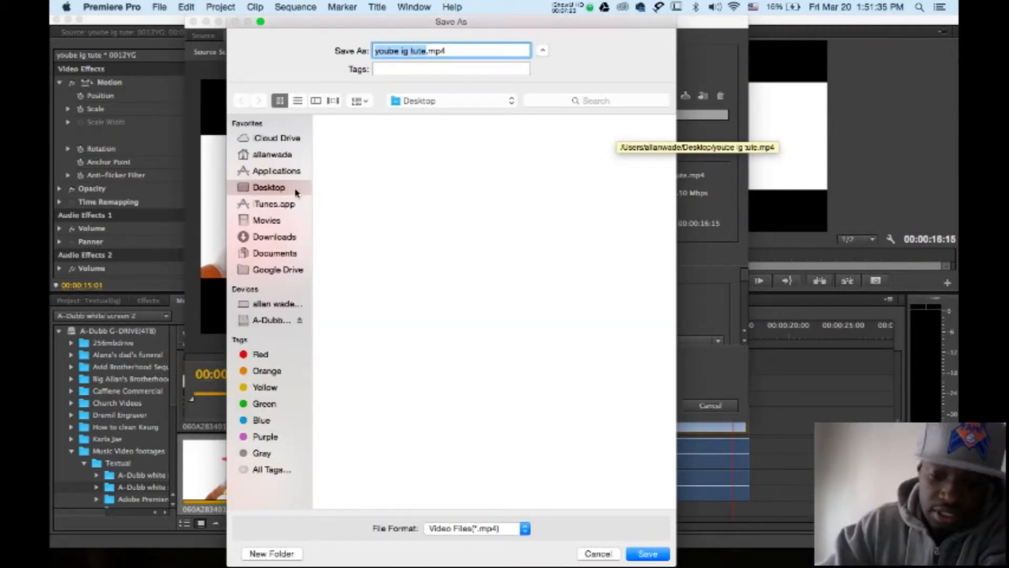
{"action": "type", "text": "yout"}
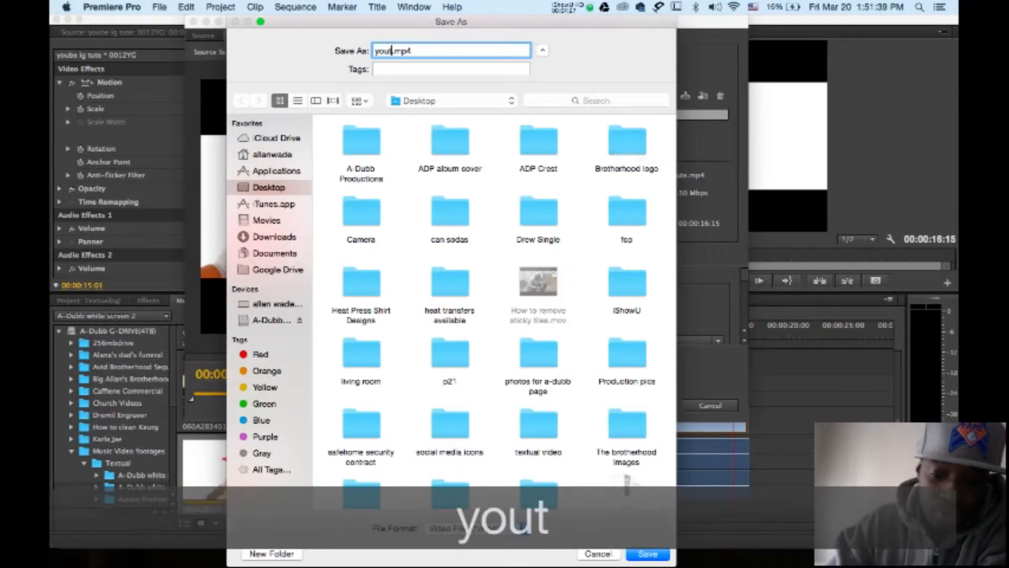
{"action": "type", "text": "ube "}
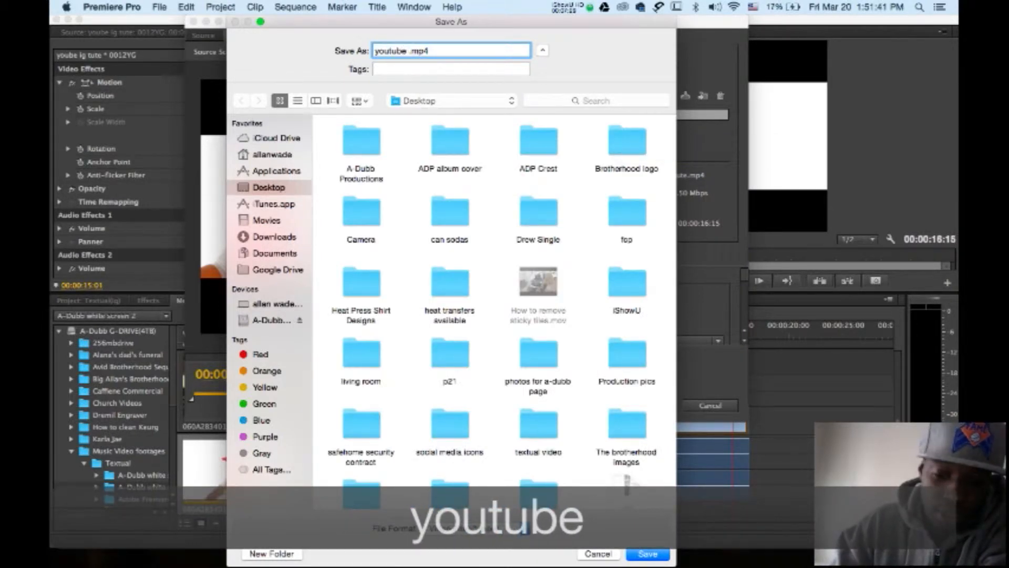
{"action": "type", "text": "ig "}
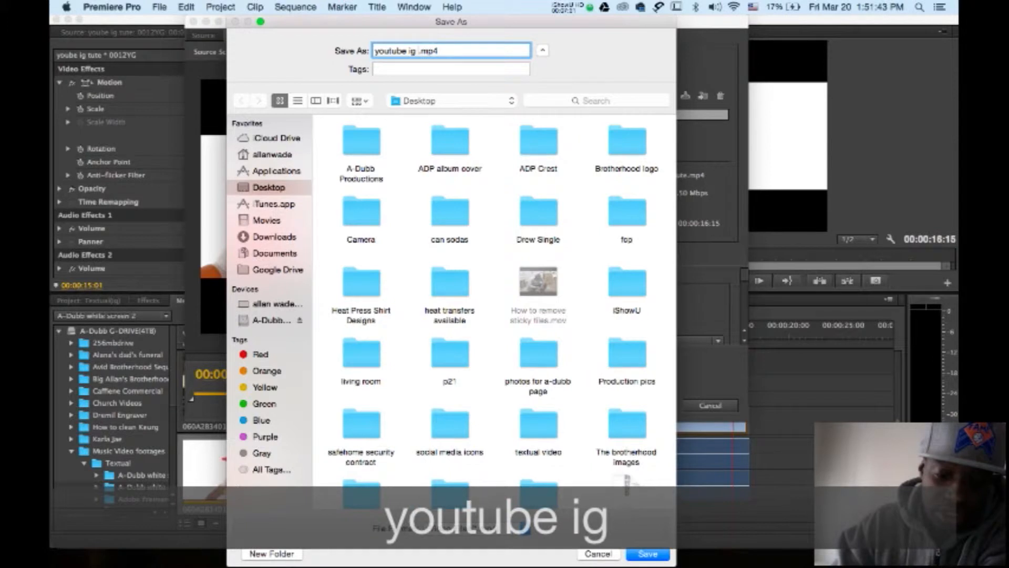
{"action": "type", "text": "tuto"}
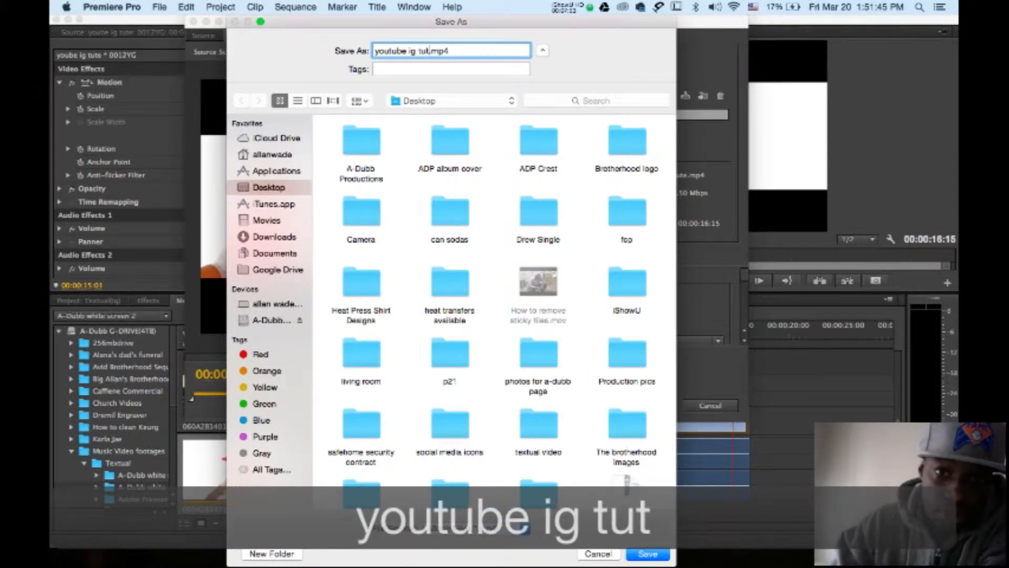
{"action": "type", "text": "r"}
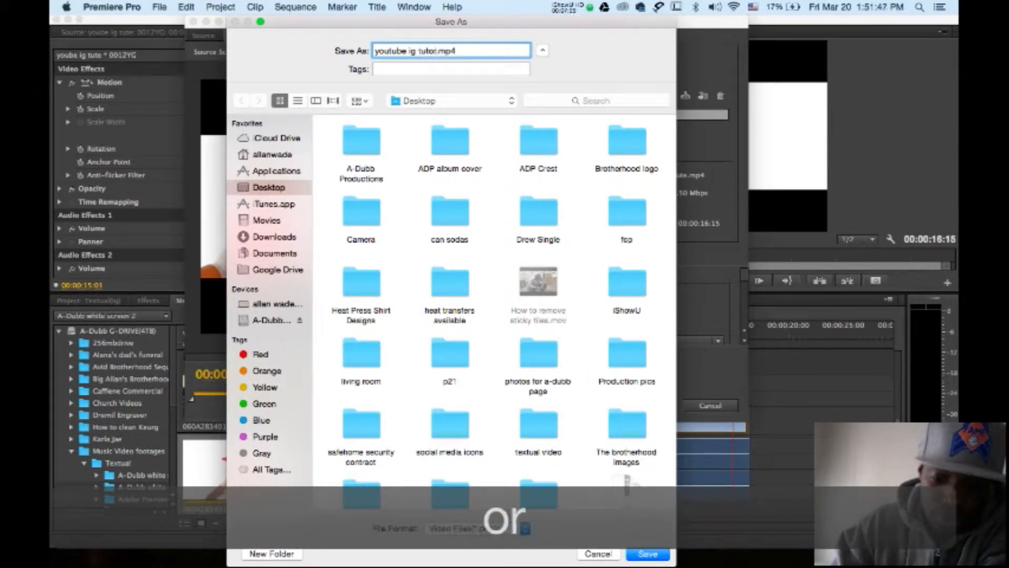
{"action": "type", "text": "ial"}
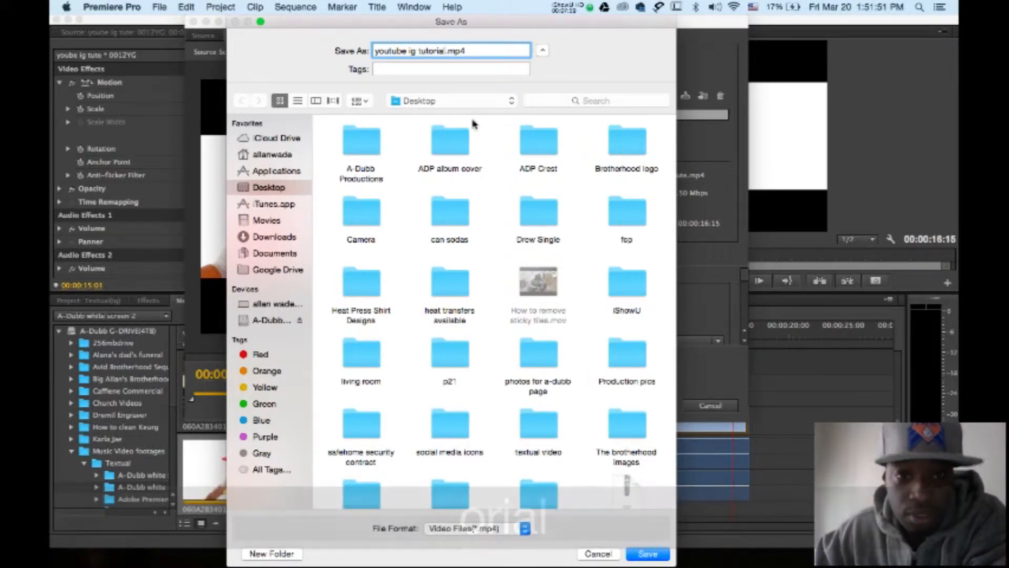
{"action": "left_click", "coordinate": [276, 187]}
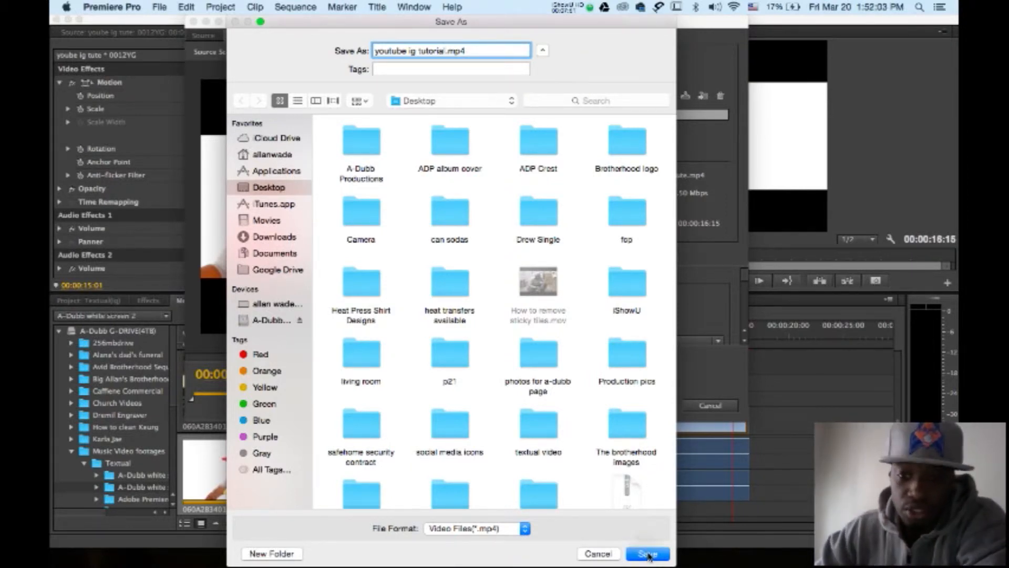
{"action": "left_click", "coordinate": [648, 554]}
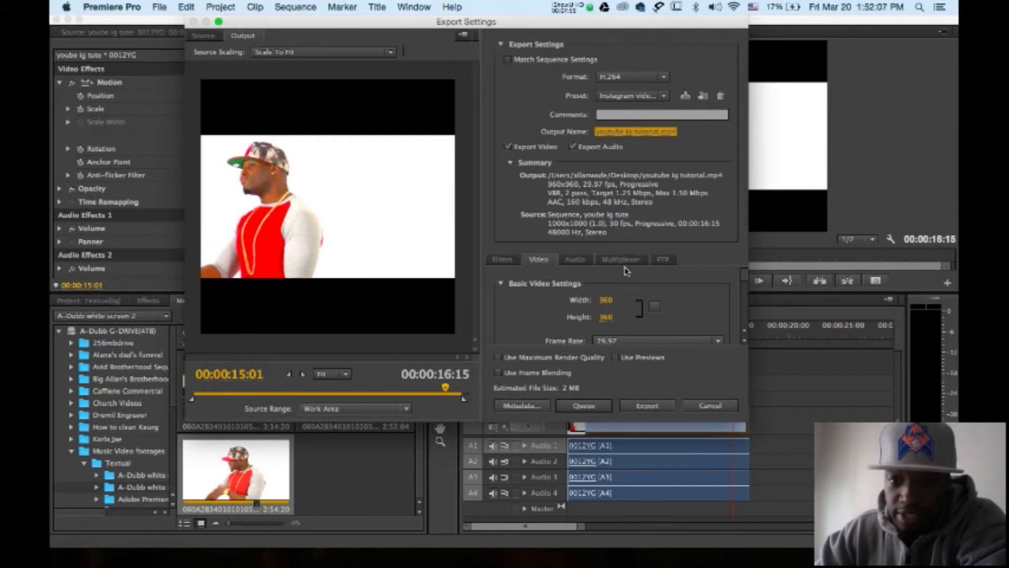
{"action": "left_click_drag", "start_coordinate": [745, 276], "coordinate": [746, 293]}
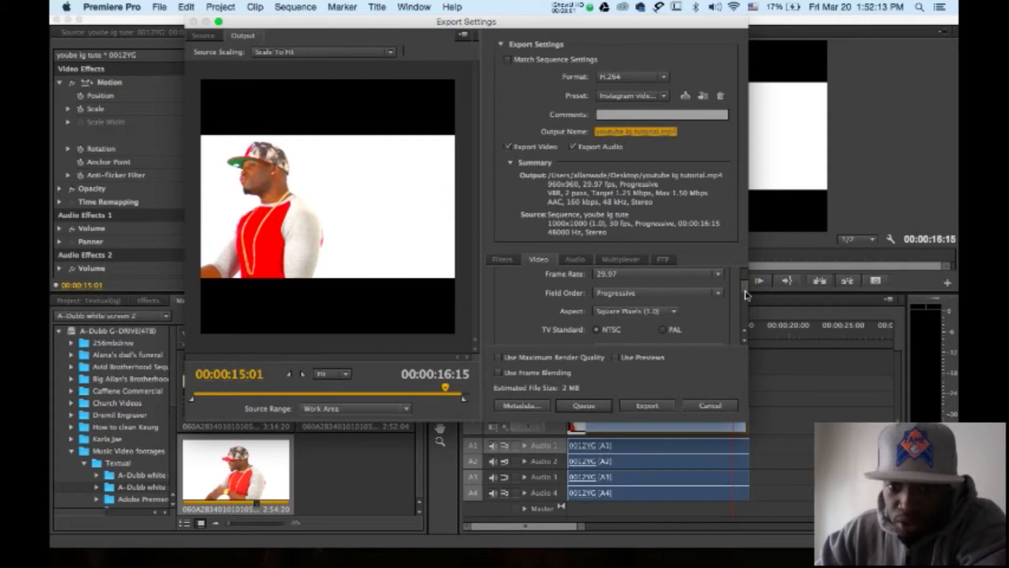
{"action": "left_click", "coordinate": [676, 312]}
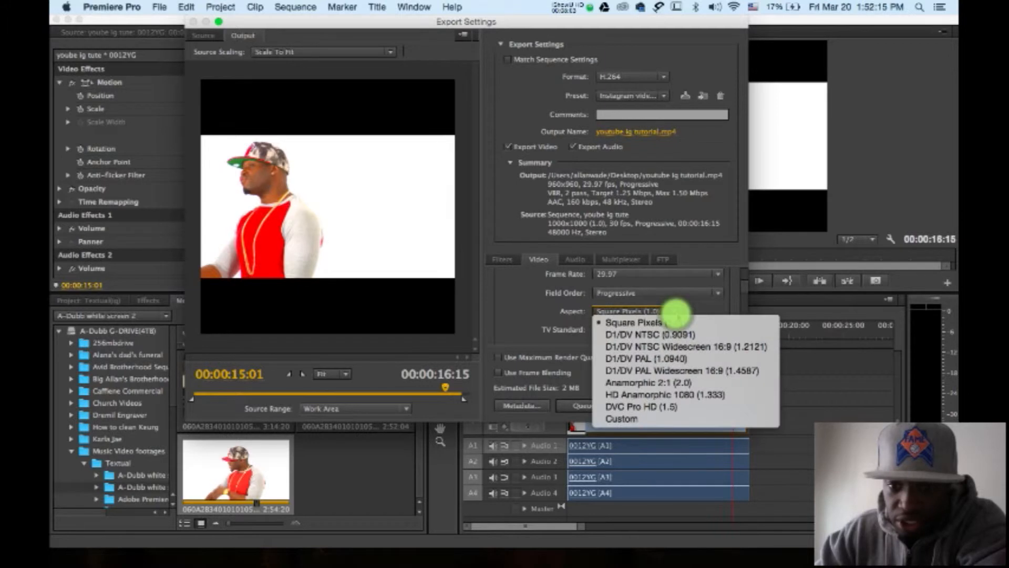
{"action": "left_click", "coordinate": [689, 323]}
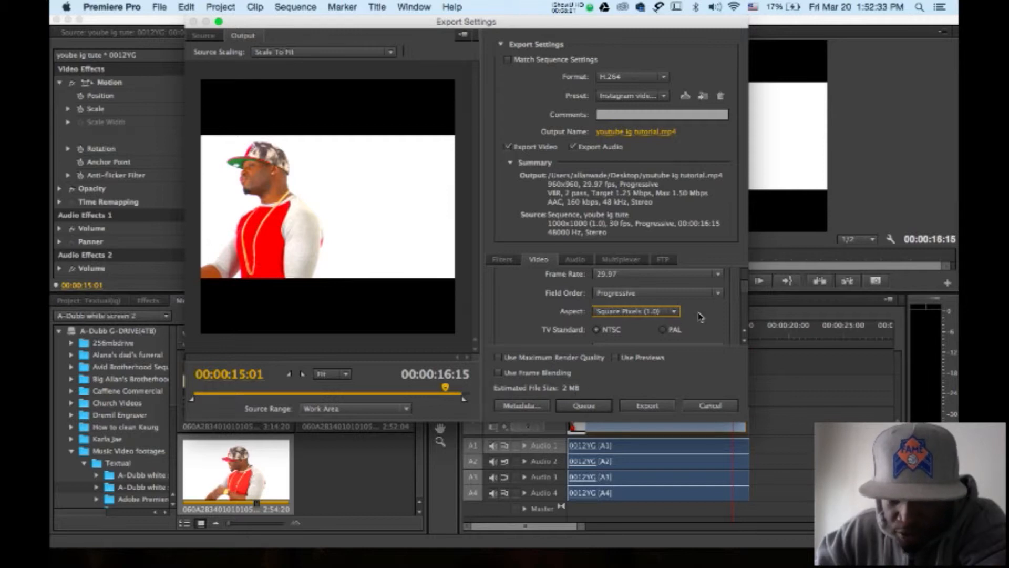
{"action": "left_click_drag", "start_coordinate": [745, 290], "coordinate": [746, 276]}
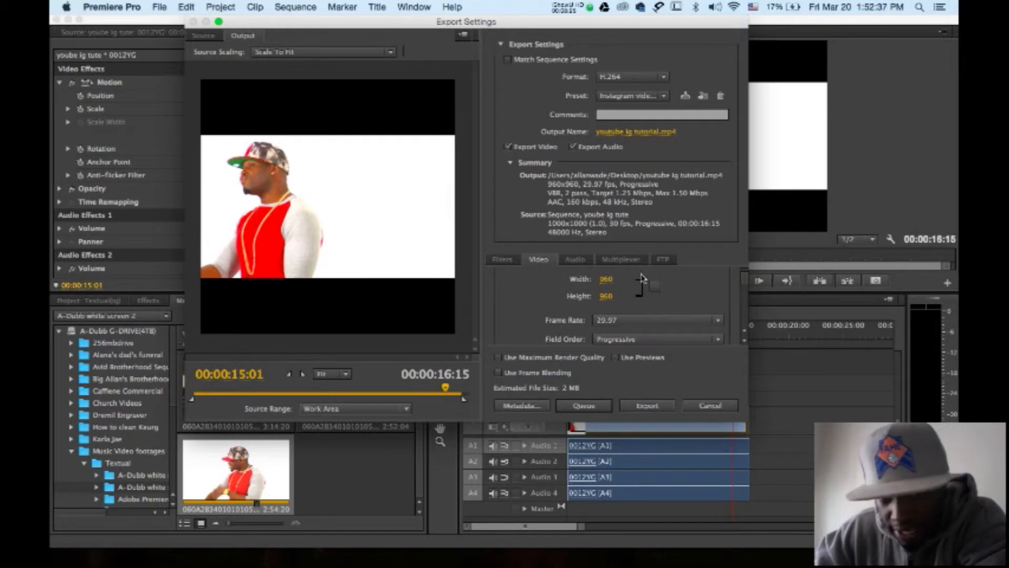
{"action": "left_click", "coordinate": [650, 405]}
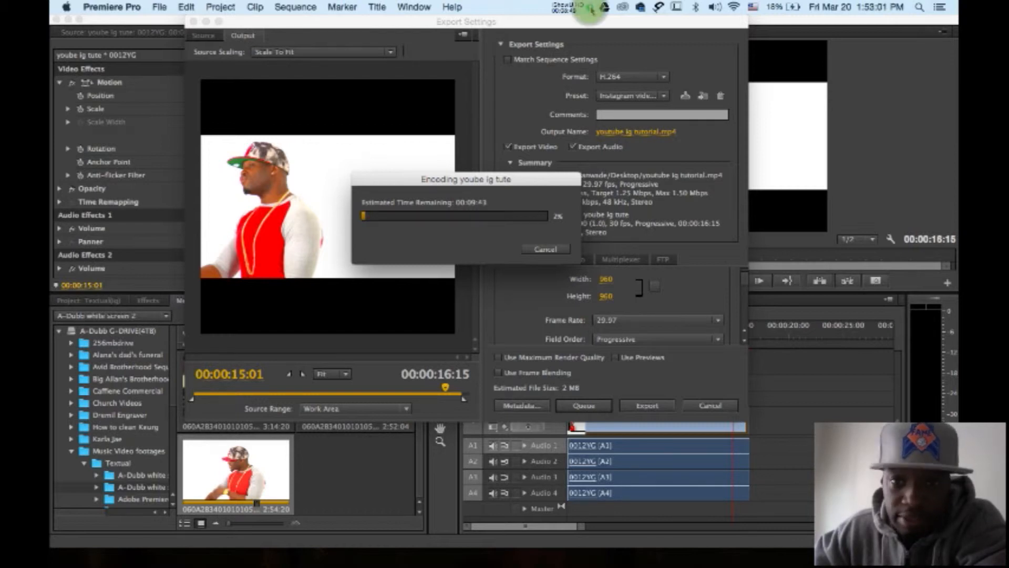
Export the sequence as the square H.264 youtube ig tutorial.mp4 to the Desktop.
{"action": "left_click", "coordinate": [569, 7]}
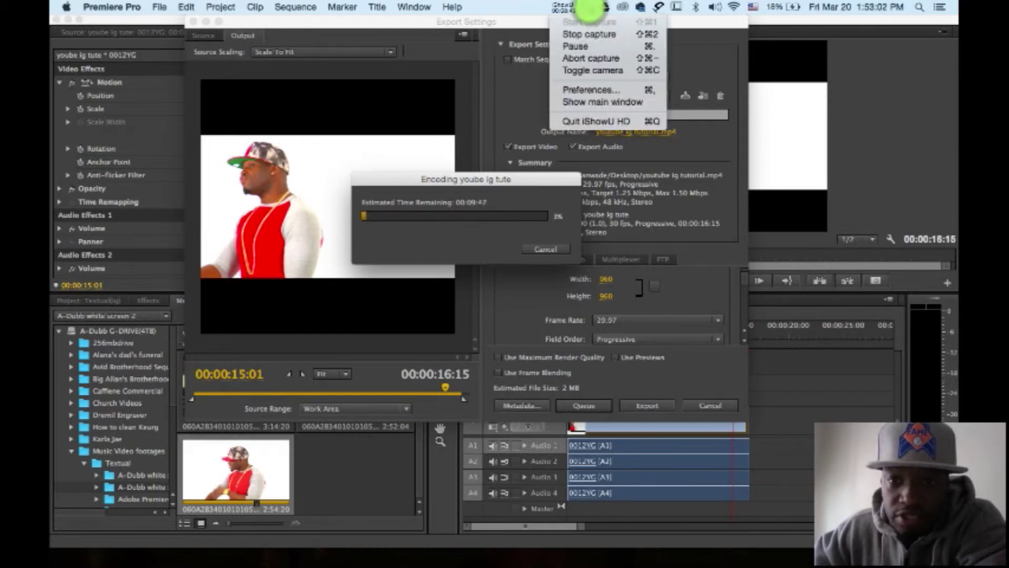
{"action": "left_click", "coordinate": [592, 47]}
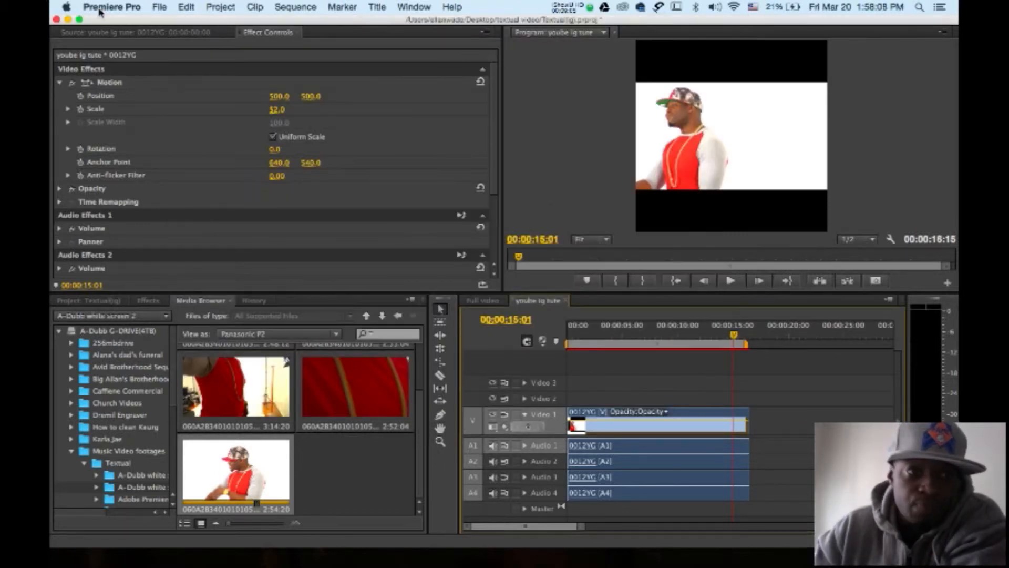
Close the Premiere project without saving, revealing youtube ig tutorial.mp4 on the desktop.
{"action": "left_click", "coordinate": [91, 32]}
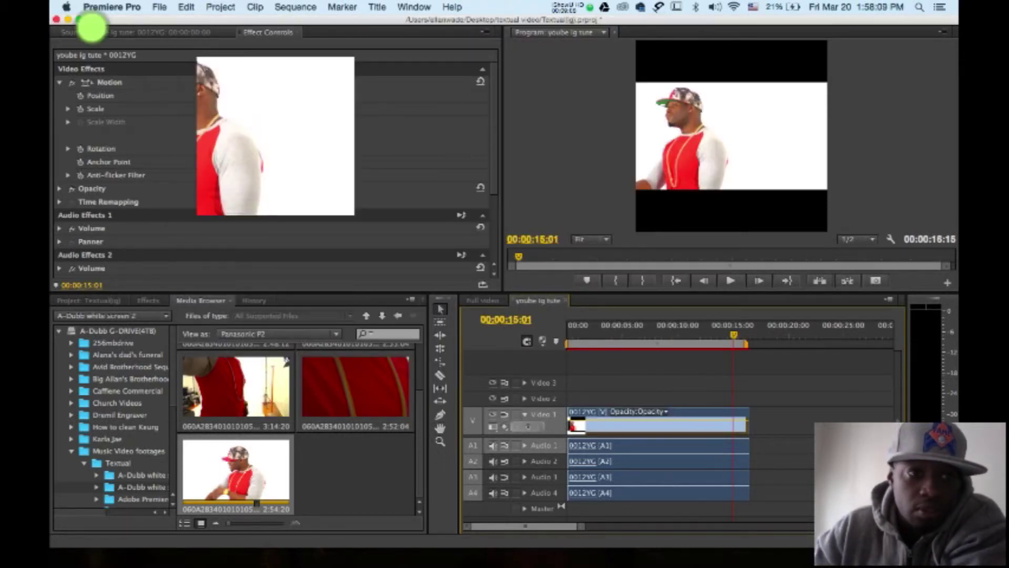
{"action": "left_click", "coordinate": [59, 19]}
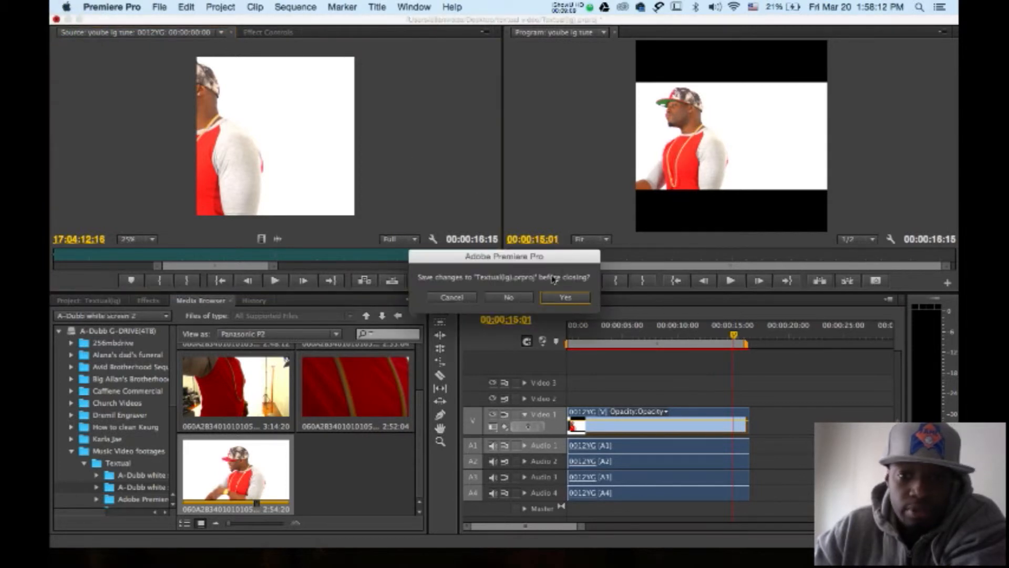
{"action": "left_click", "coordinate": [508, 298]}
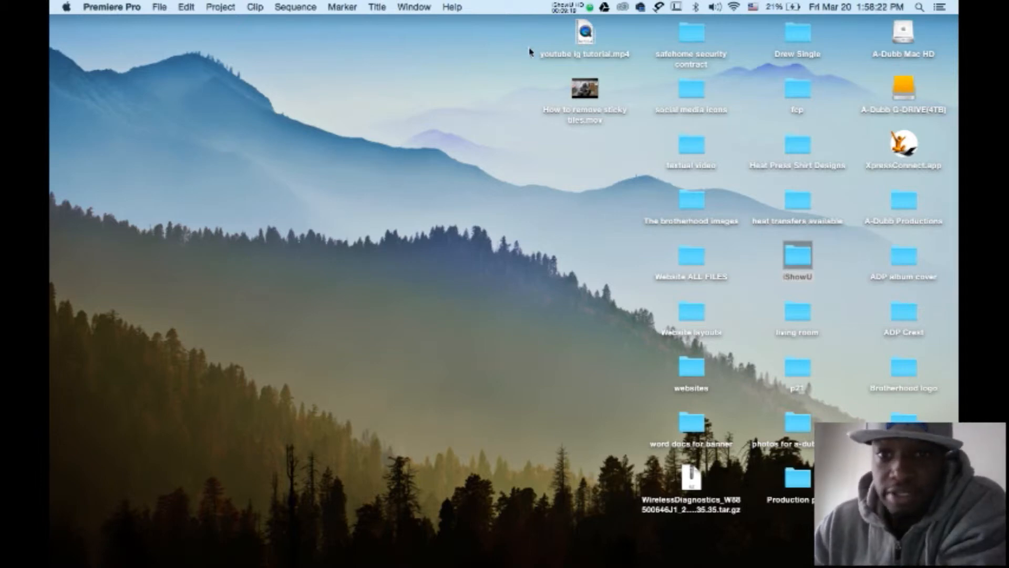
{"action": "left_click", "coordinate": [585, 36]}
Check the MP4's Get Info for 960×960 dimensions and H.264 codec, then select it to open.
{"action": "left_click", "coordinate": [586, 37]}
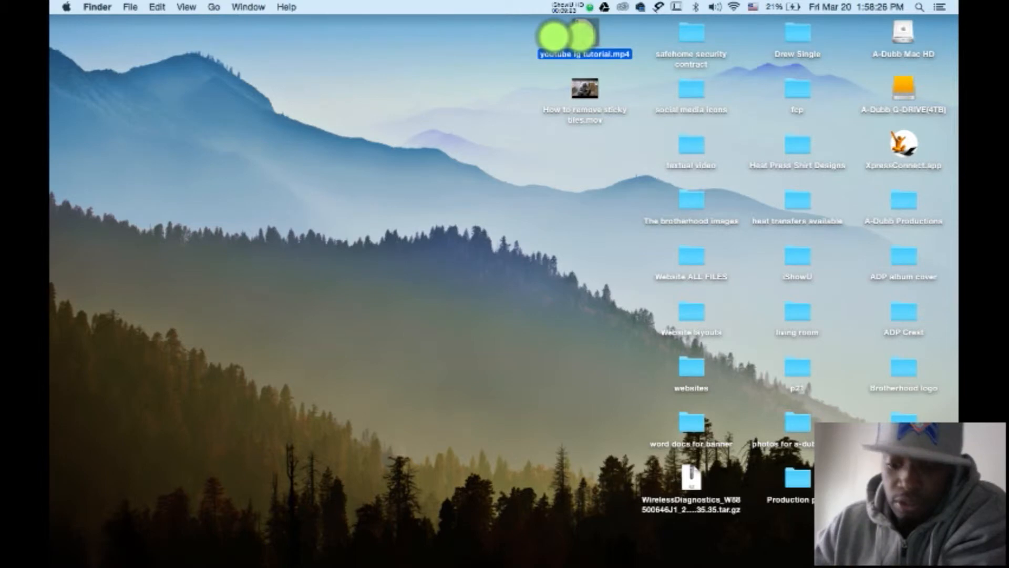
{"action": "key", "text": "super+i"}
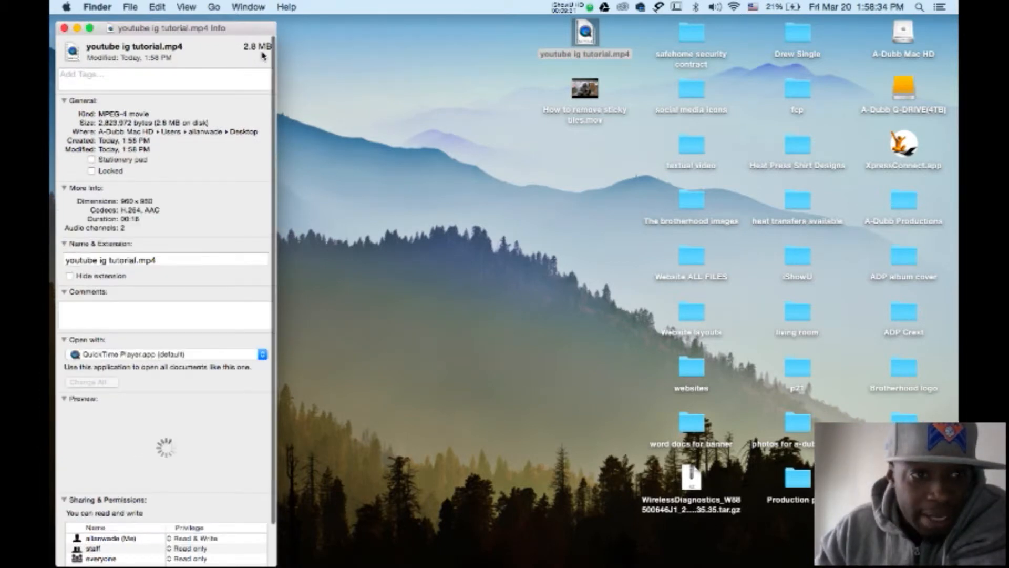
{"action": "left_click", "coordinate": [66, 29]}
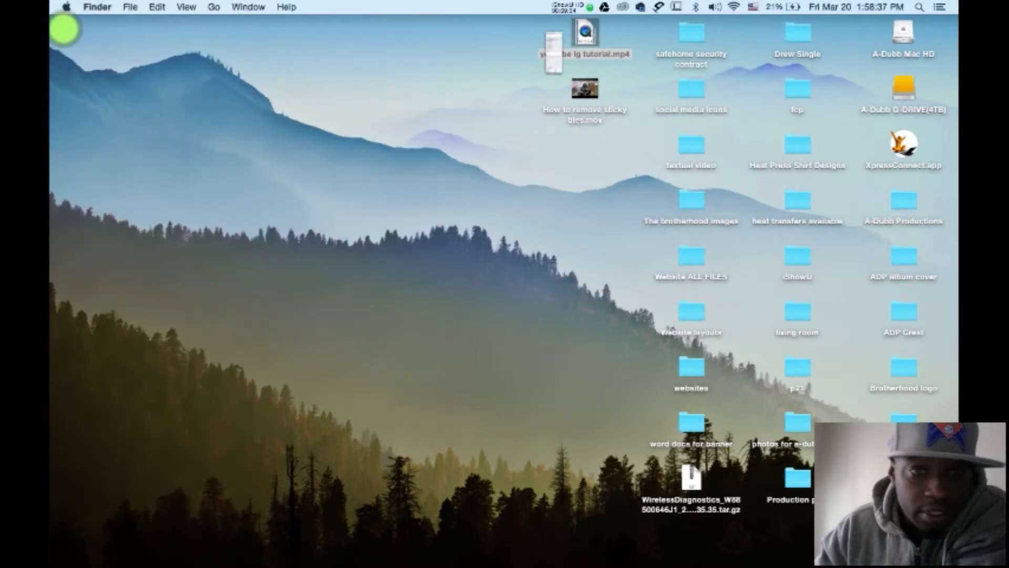
{"action": "left_click", "coordinate": [585, 33]}
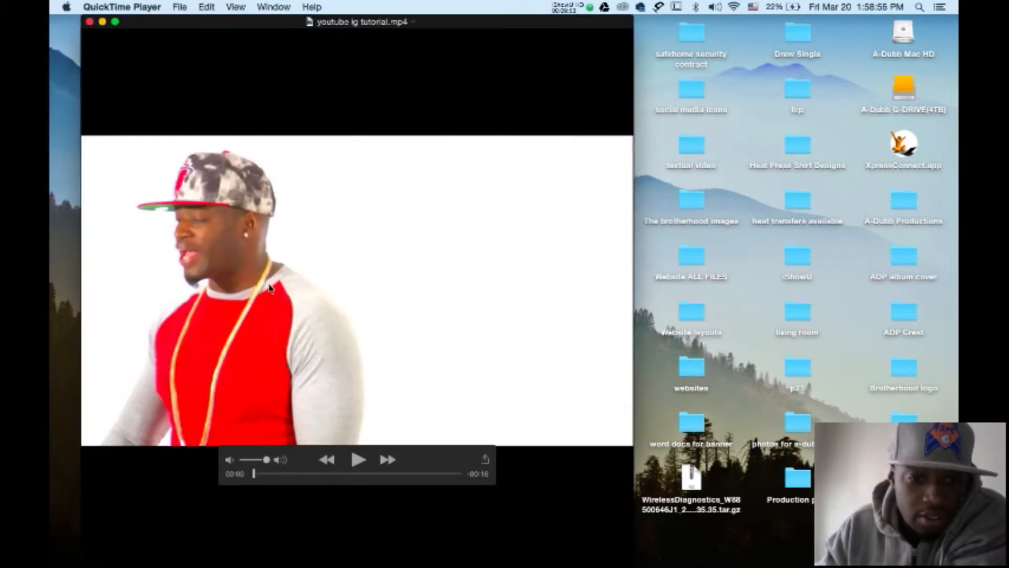
Play and pause the exported square video in QuickTime, enlarging the player window.
{"action": "left_click", "coordinate": [358, 460]}
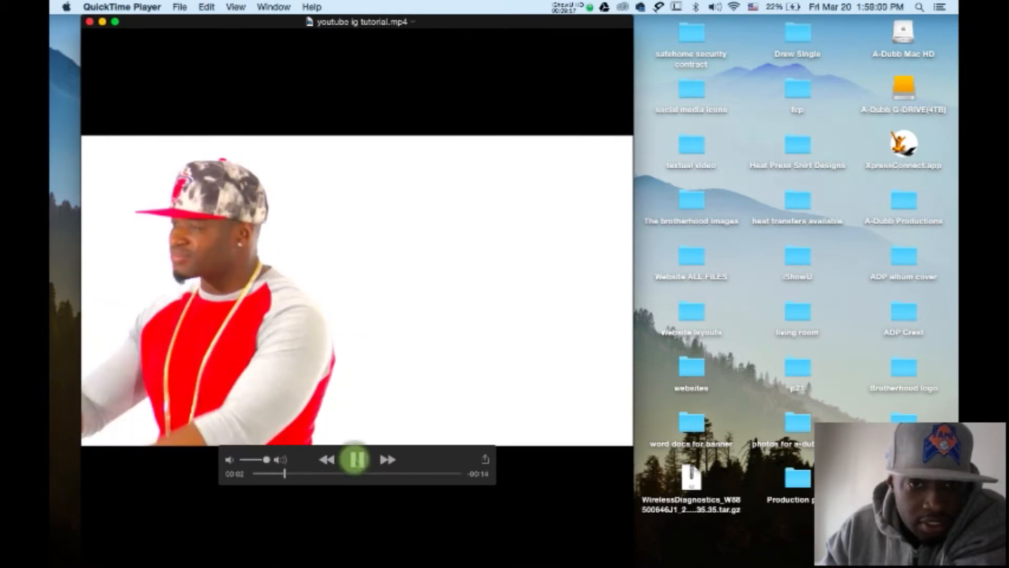
{"action": "left_click", "coordinate": [355, 460]}
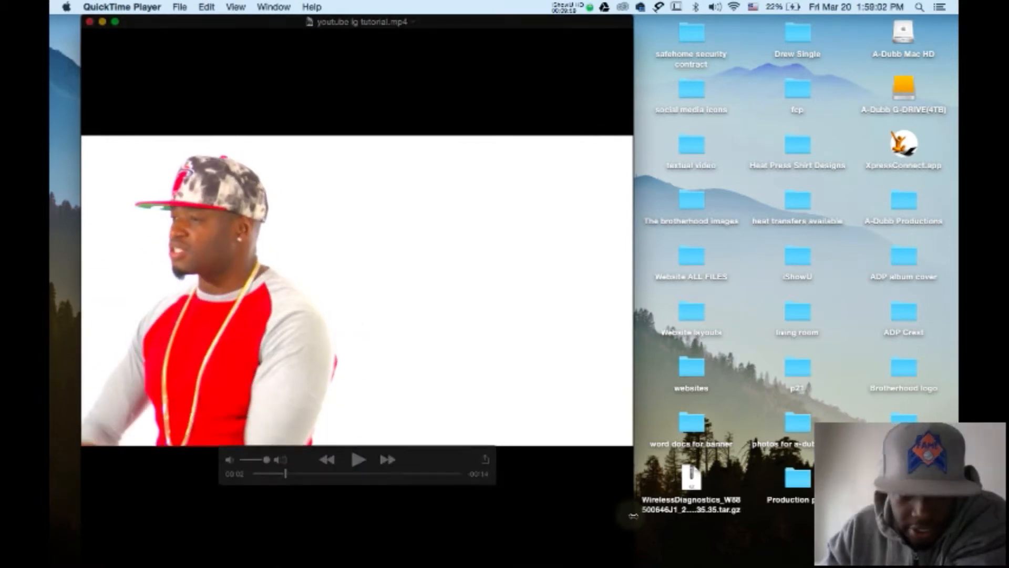
{"action": "left_click_drag", "start_coordinate": [633, 379], "coordinate": [491, 381]}
{"action": "left_click", "coordinate": [631, 515]}
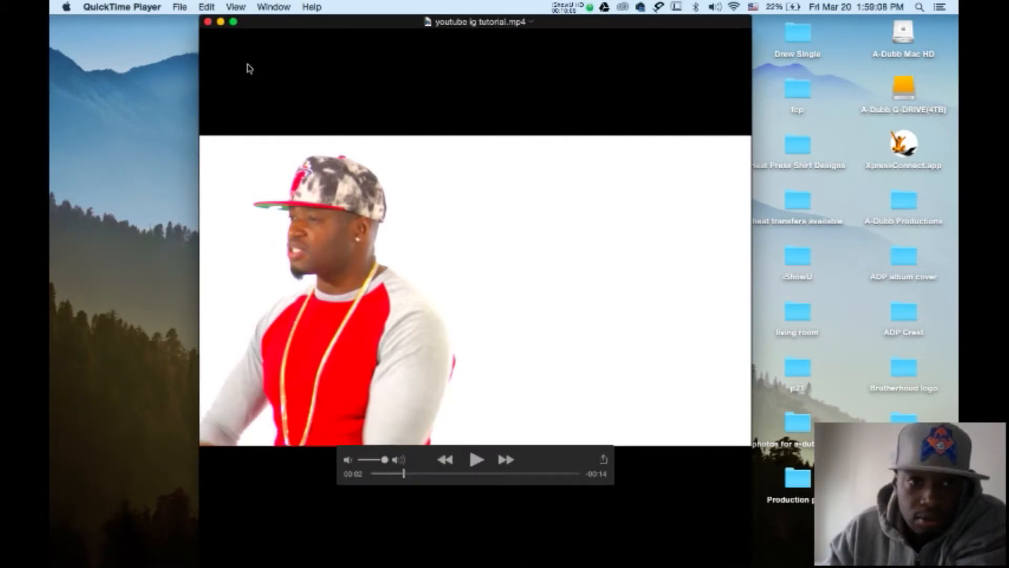
Close the video window, quit QuickTime Player and bring up Safari with Gmail.
{"action": "left_click", "coordinate": [209, 22]}
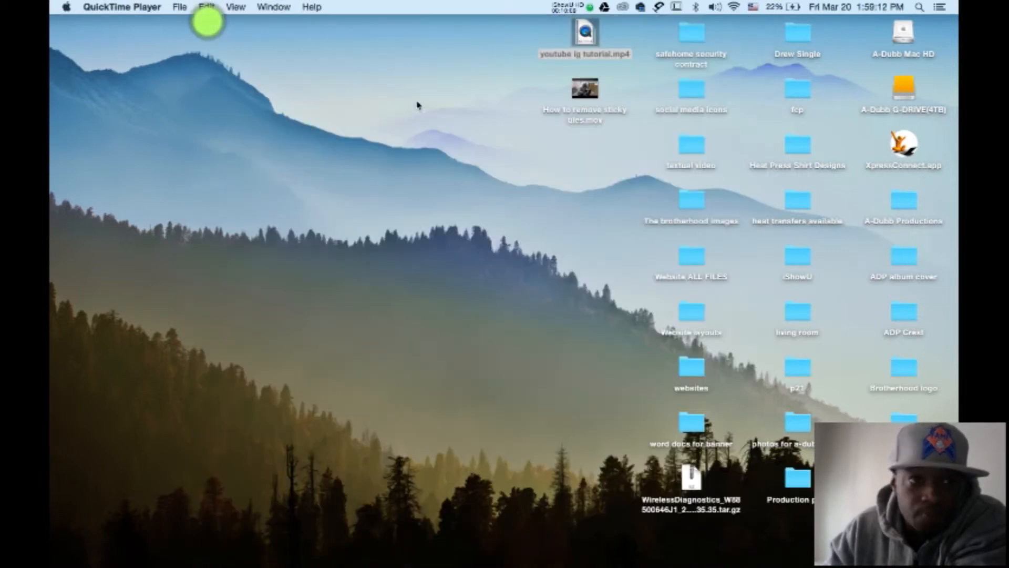
{"action": "left_click", "coordinate": [143, 6]}
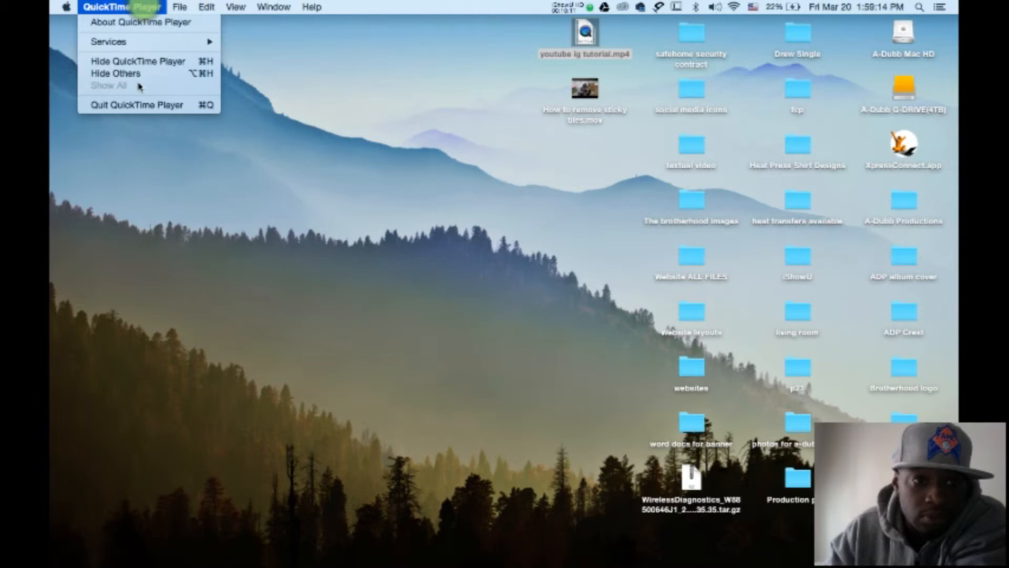
{"action": "left_click", "coordinate": [137, 104]}
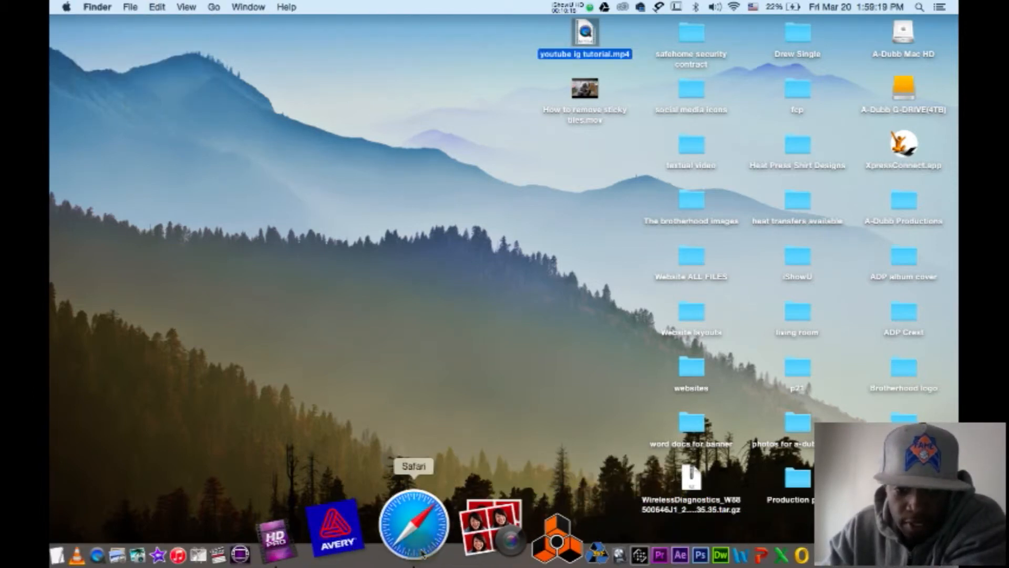
{"action": "left_click", "coordinate": [412, 543]}
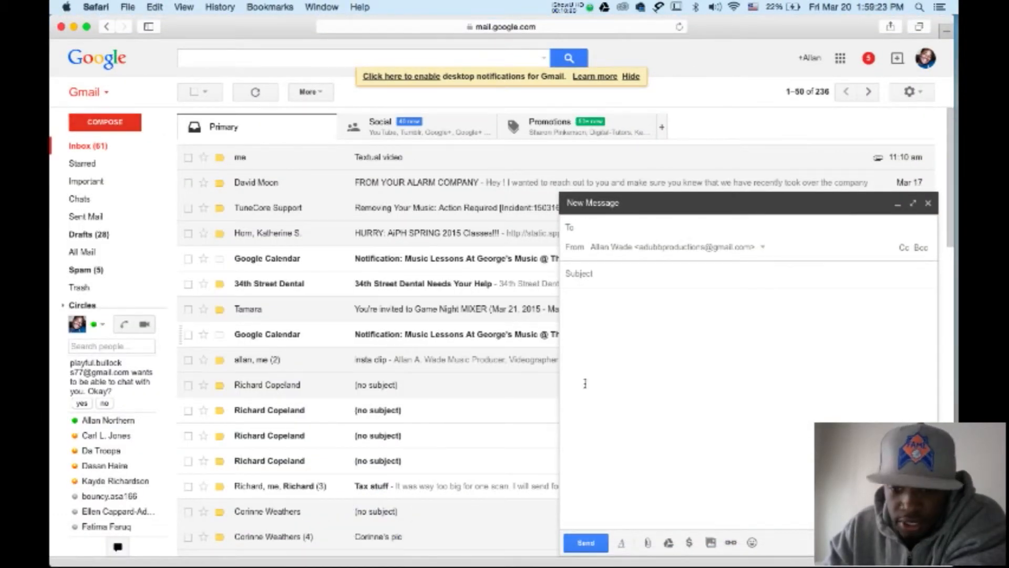
Attach youtube ig tutorial.mp4 from the Desktop to the new Gmail message.
{"action": "left_click", "coordinate": [647, 543]}
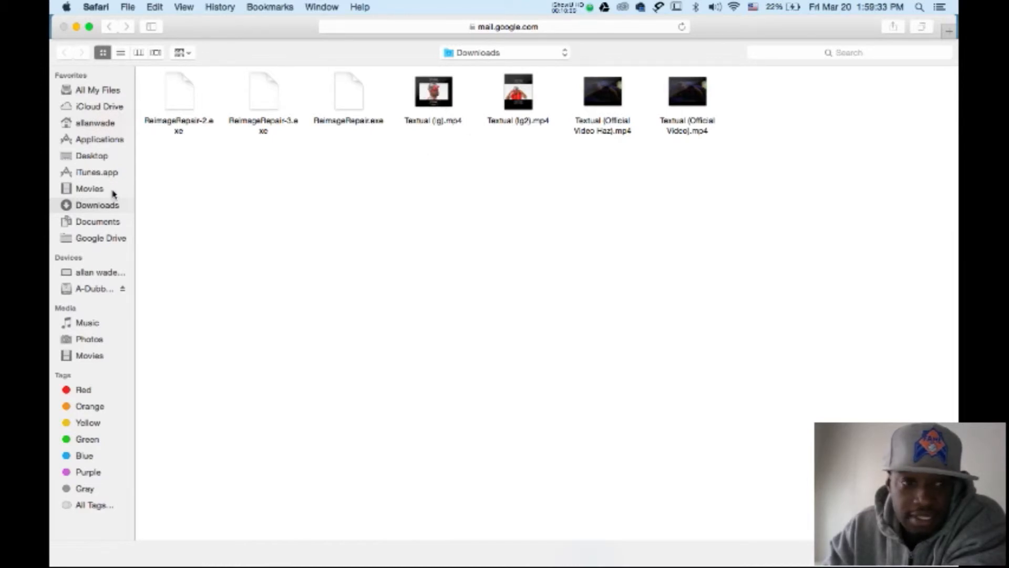
{"action": "left_click", "coordinate": [91, 156]}
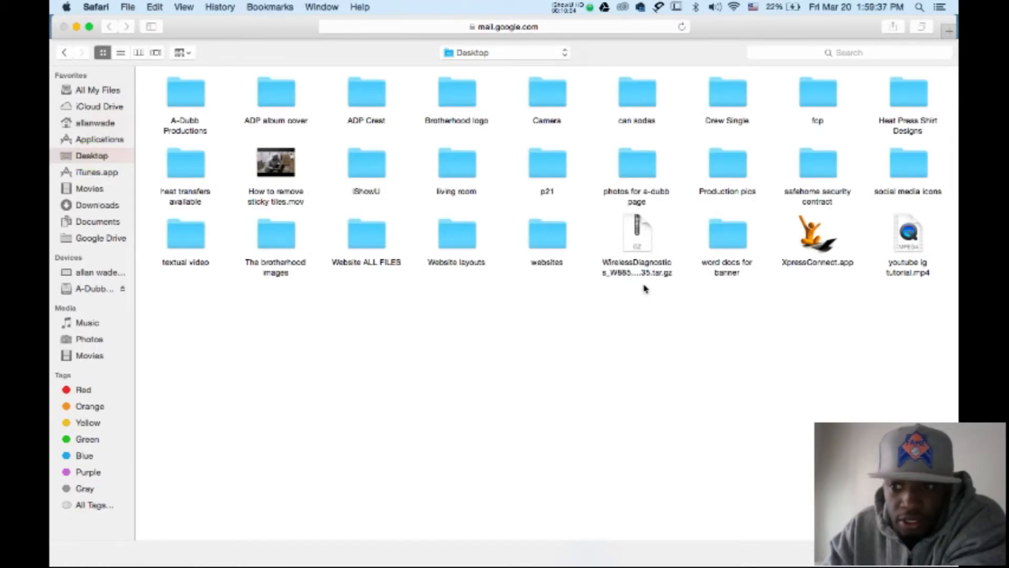
{"action": "left_click", "coordinate": [914, 248]}
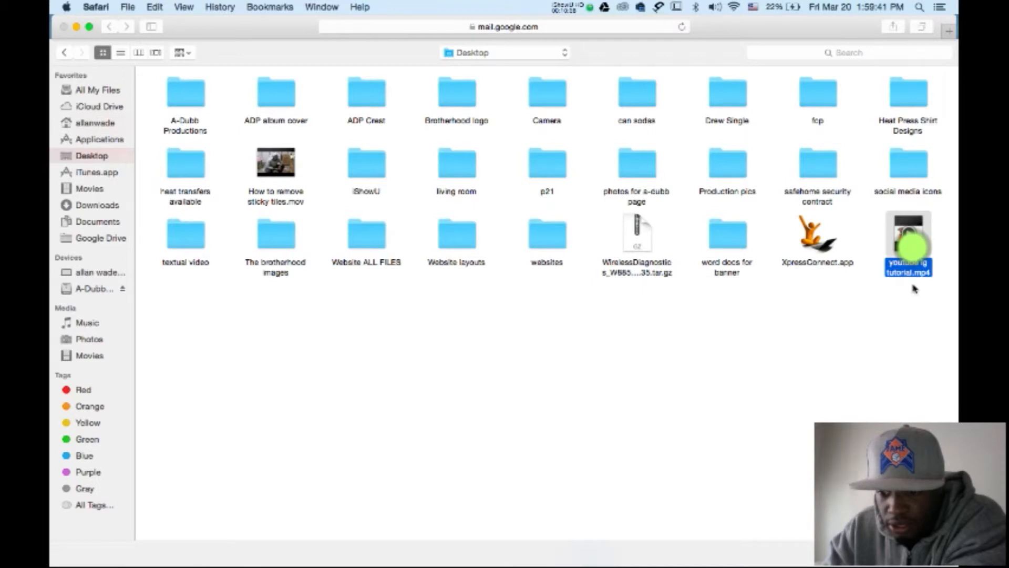
{"action": "double_click", "coordinate": [908, 244]}
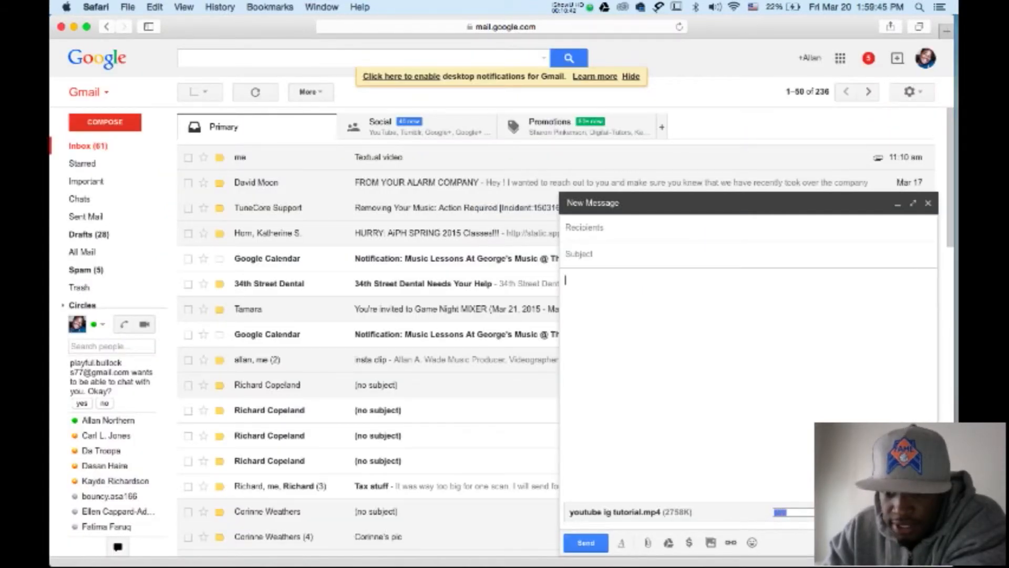
{"action": "left_click", "coordinate": [631, 234]}
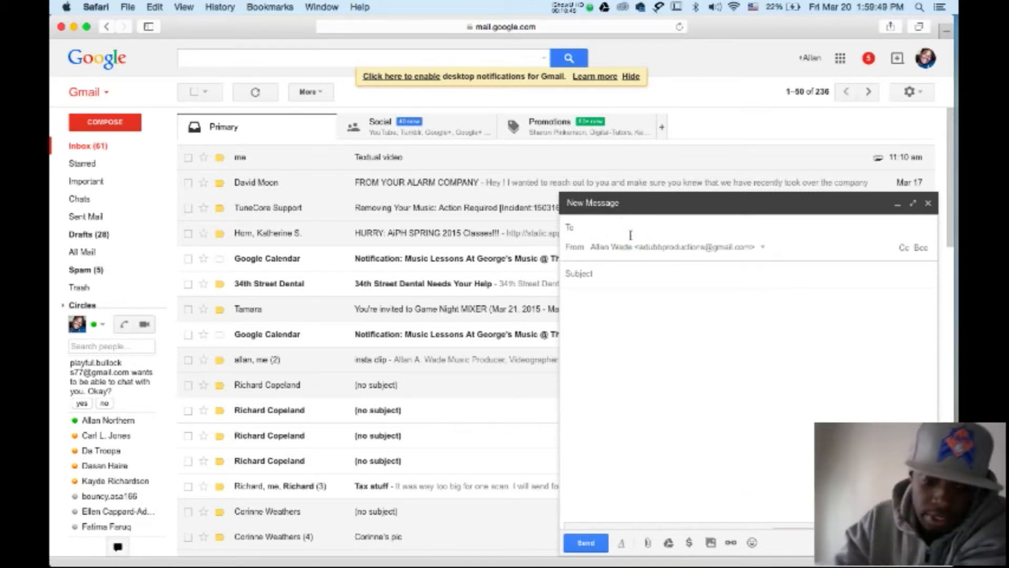
{"action": "type", "text": "ad"}
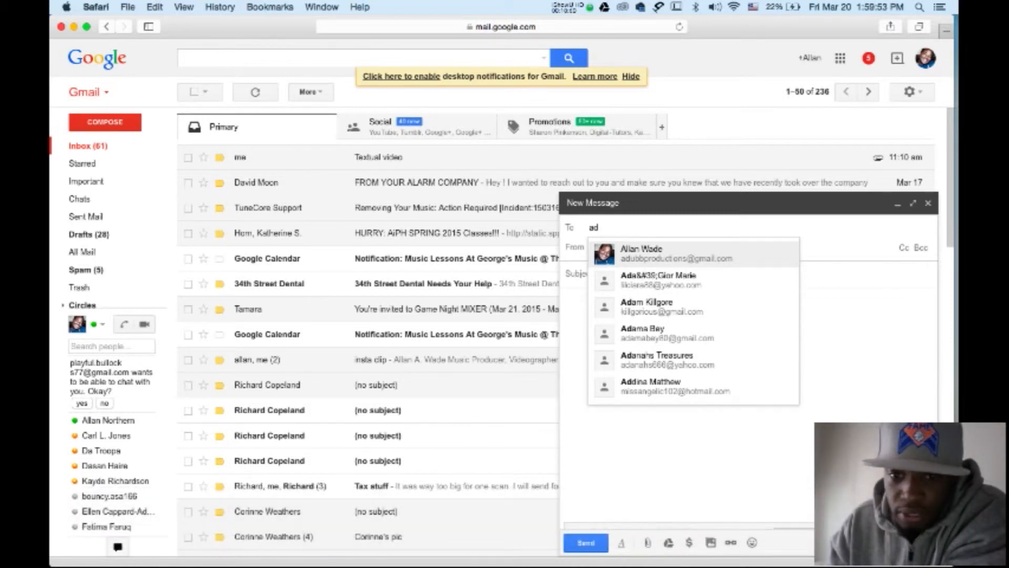
Address the message to your own account, set subject 'ig video' and send it.
{"action": "key", "text": "Return"}
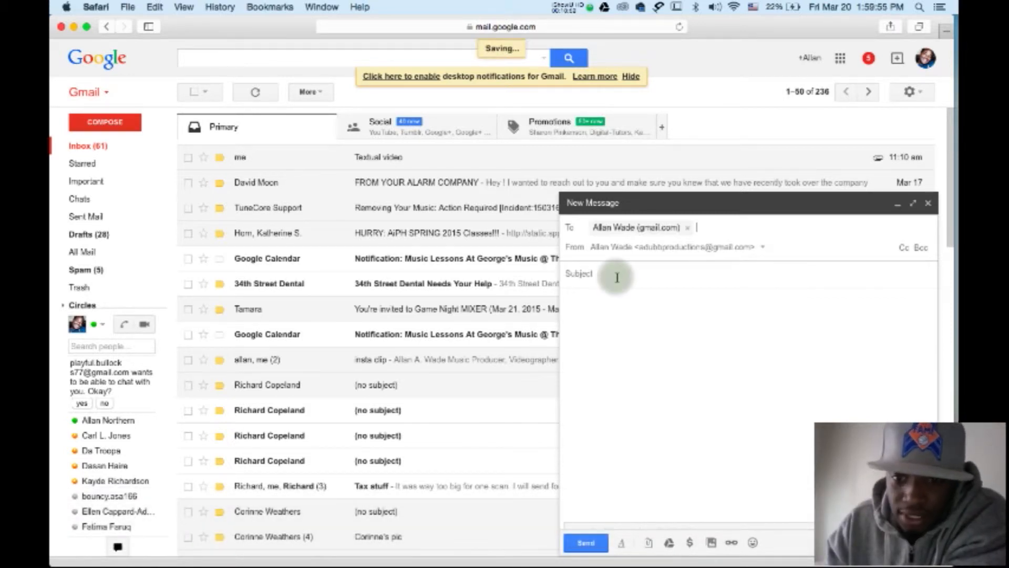
{"action": "left_click", "coordinate": [616, 276]}
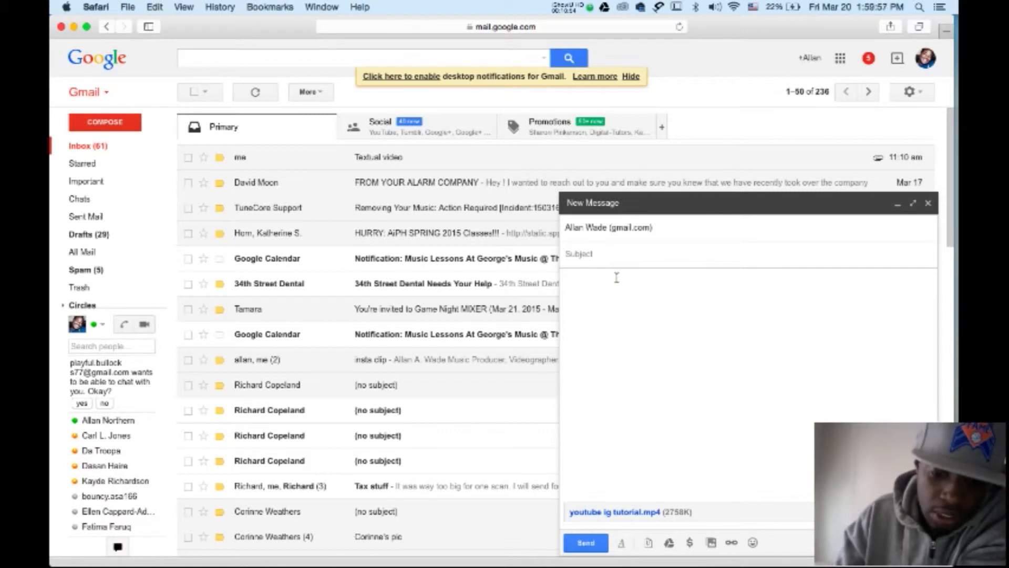
{"action": "type", "text": "ig"}
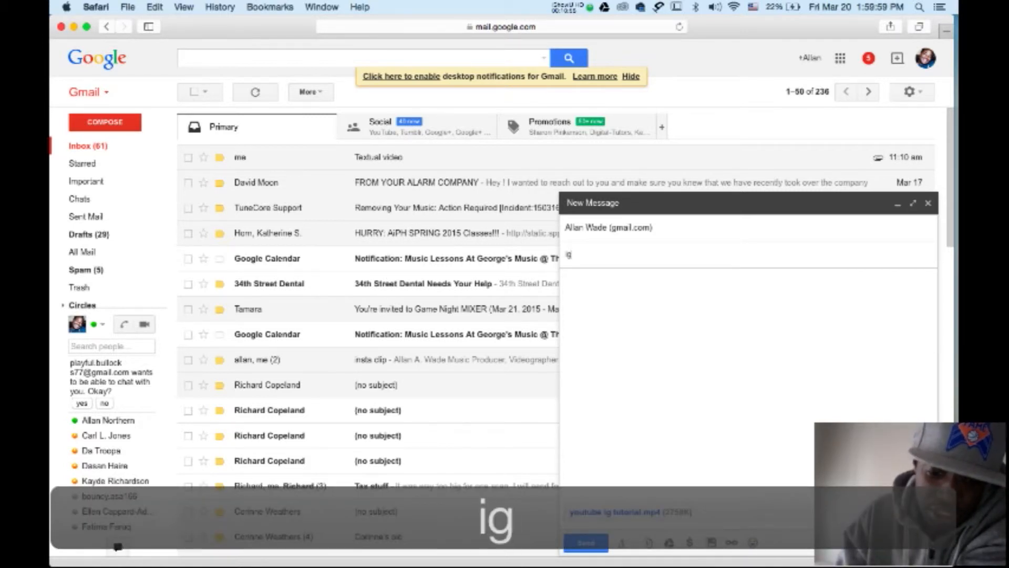
{"action": "type", "text": " v"}
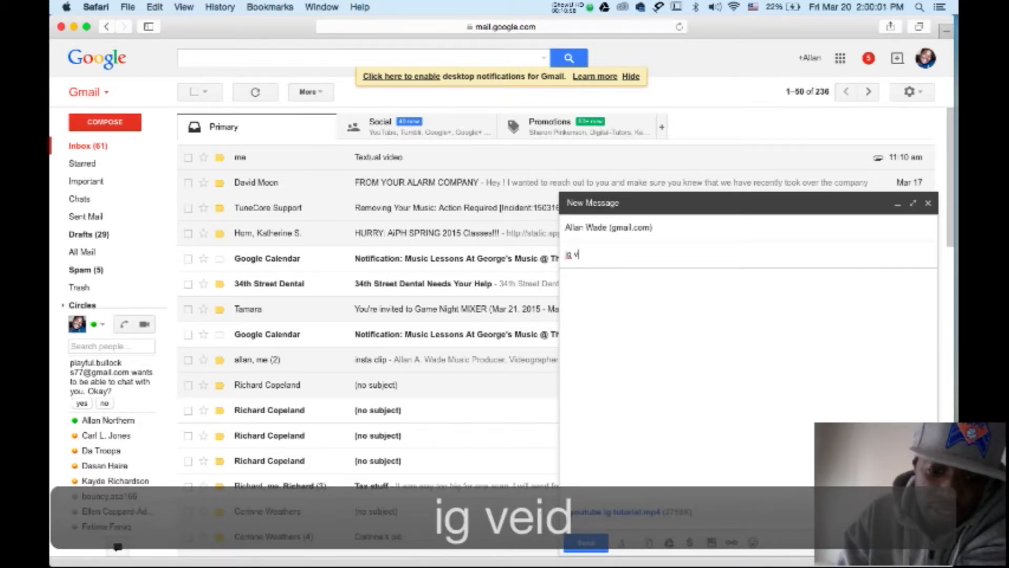
{"action": "type", "text": "eideo"}
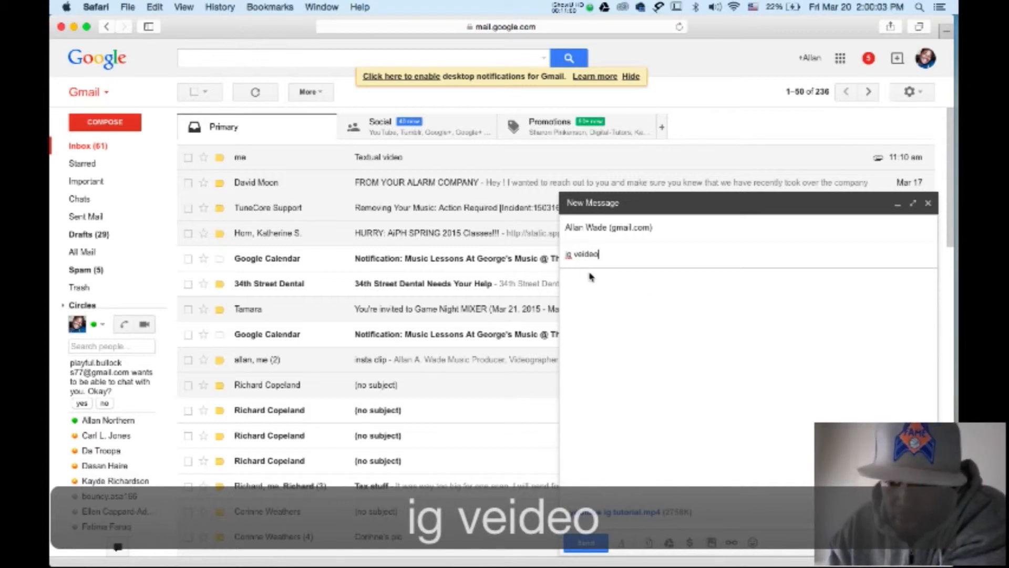
{"action": "key", "text": "BackSpace"}
{"action": "key", "text": "BackSpace"}
{"action": "key", "text": "BackSpace"}
{"action": "key", "text": "BackSpace"}
{"action": "key", "text": "BackSpace"}
{"action": "type", "text": "i"}
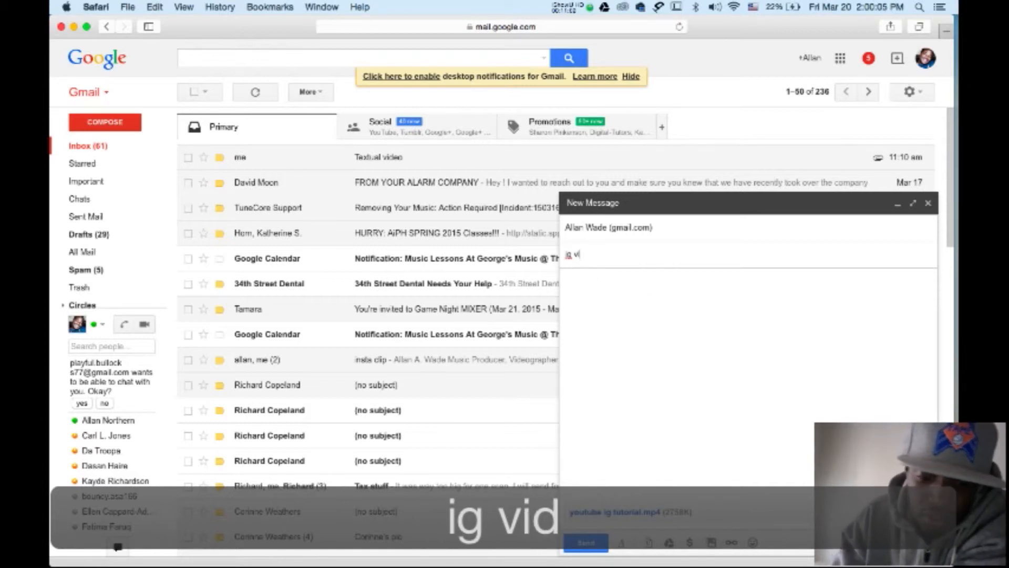
{"action": "type", "text": "deo"}
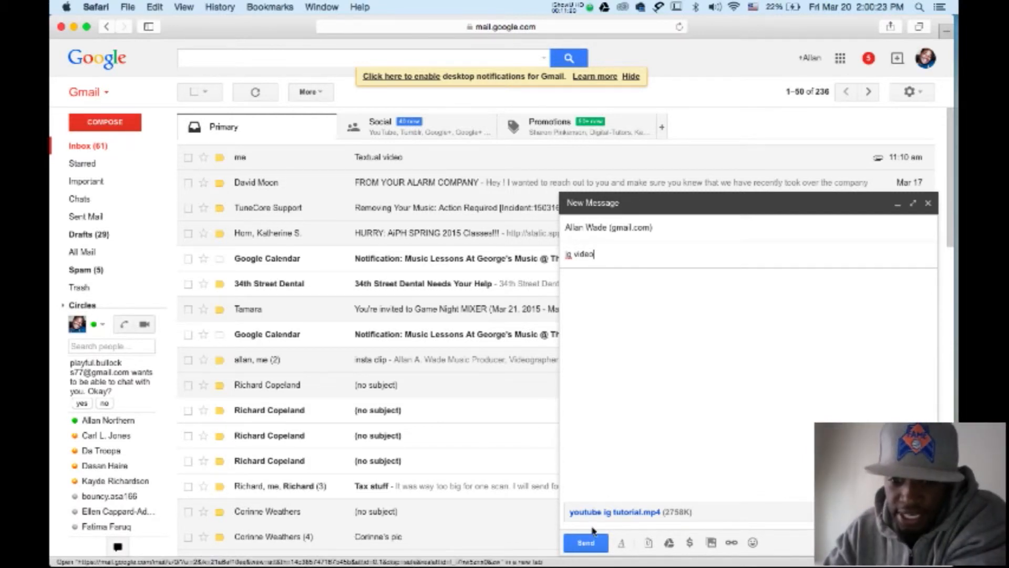
{"action": "left_click", "coordinate": [586, 542]}
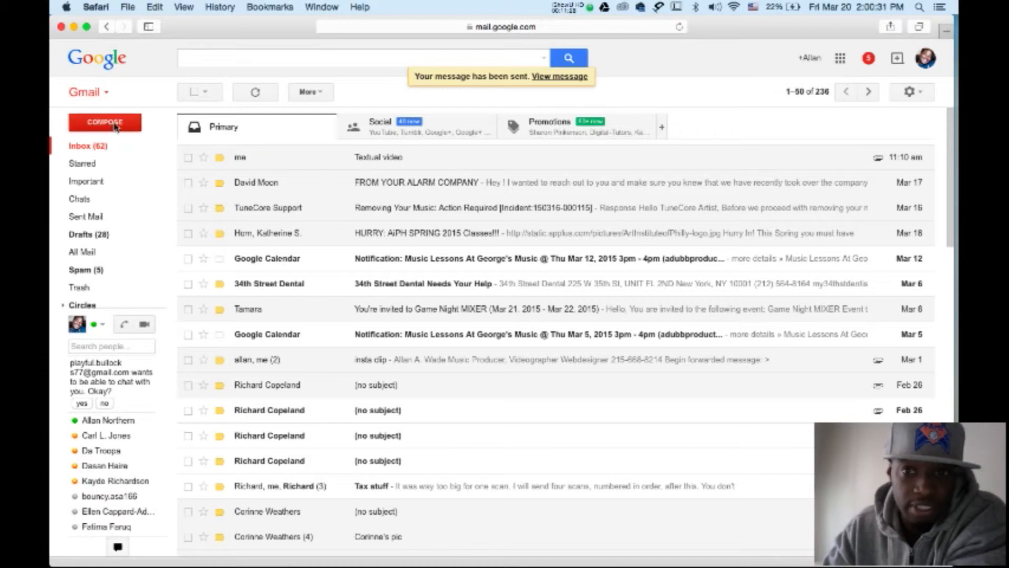
Reload the Gmail inbox to see the received 'ig video' message, then stop recording.
{"action": "left_click", "coordinate": [681, 29]}
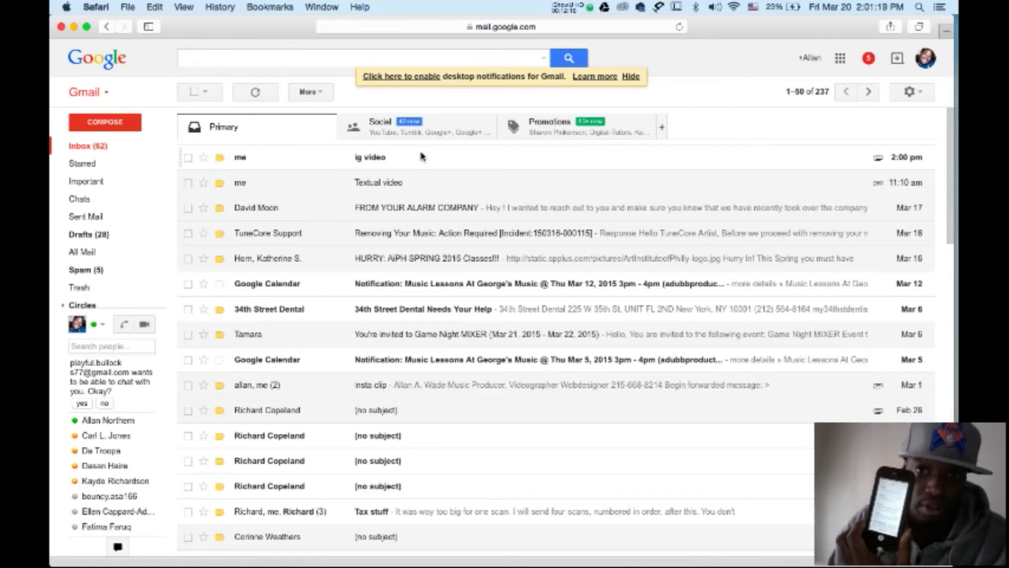
{"action": "left_click", "coordinate": [590, 8]}
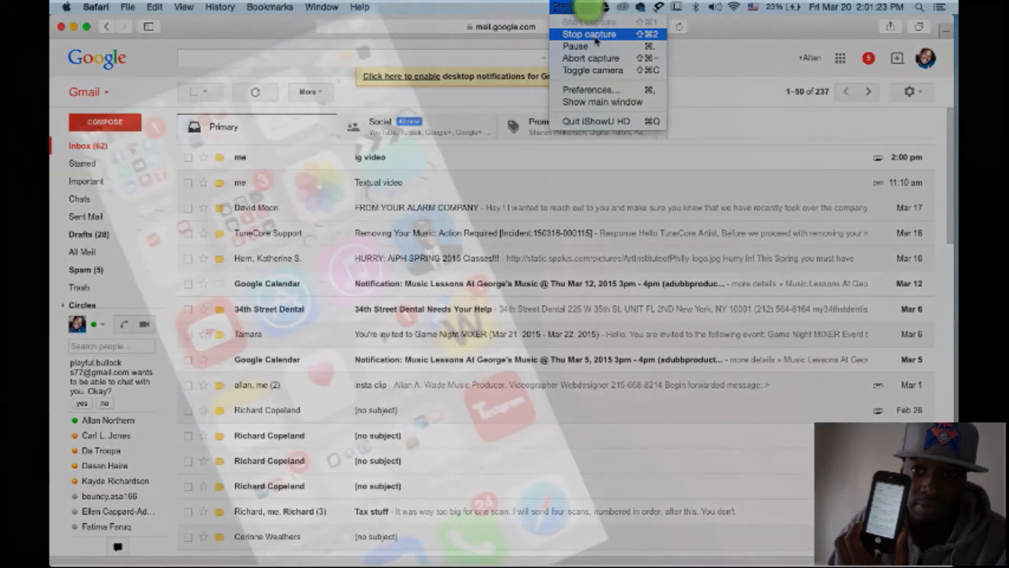